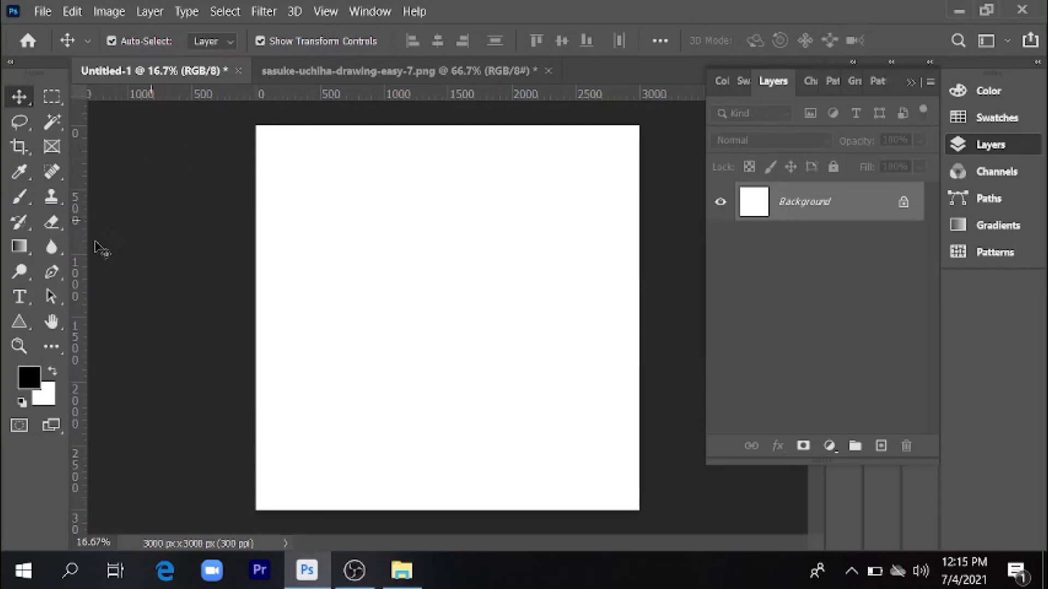
Step: Use the Move tool to bring the sasuke-uchiha-drawing-easy-7.png line art onto the Untitled-1 canvas as a new layer
click(59, 266)
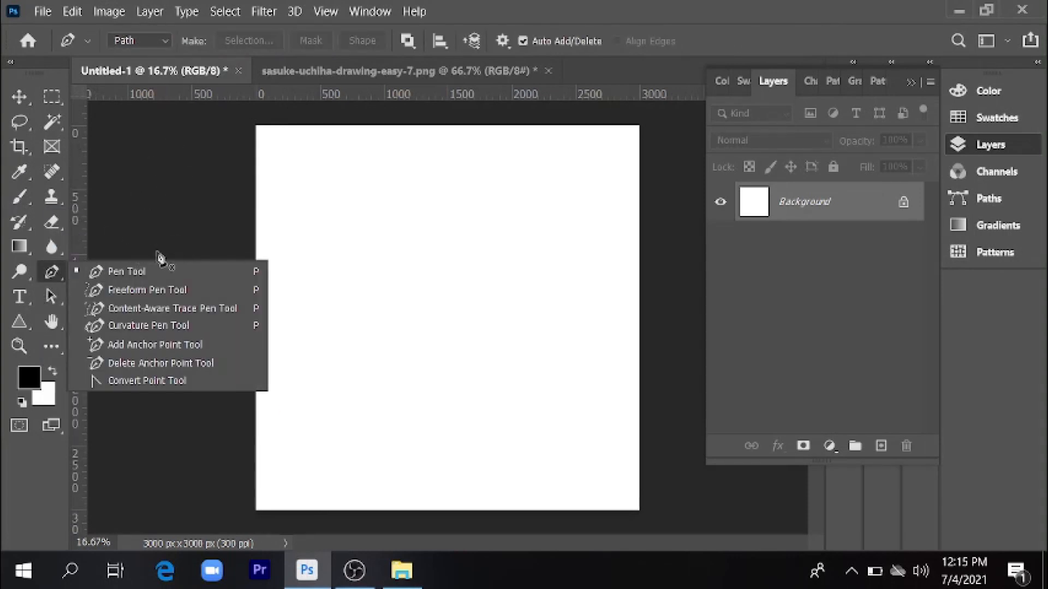
click(122, 274)
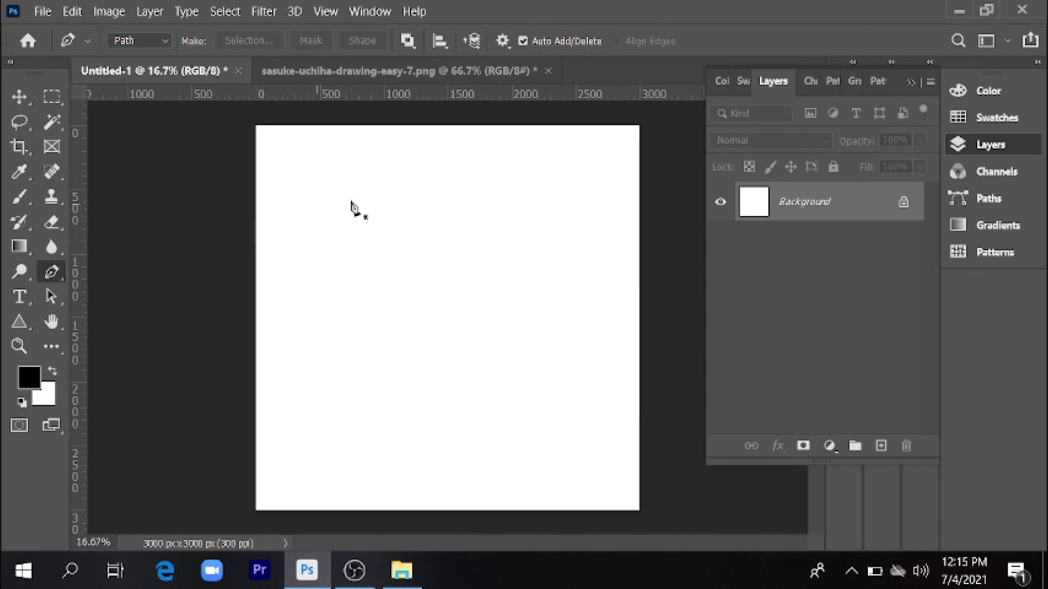
click(350, 76)
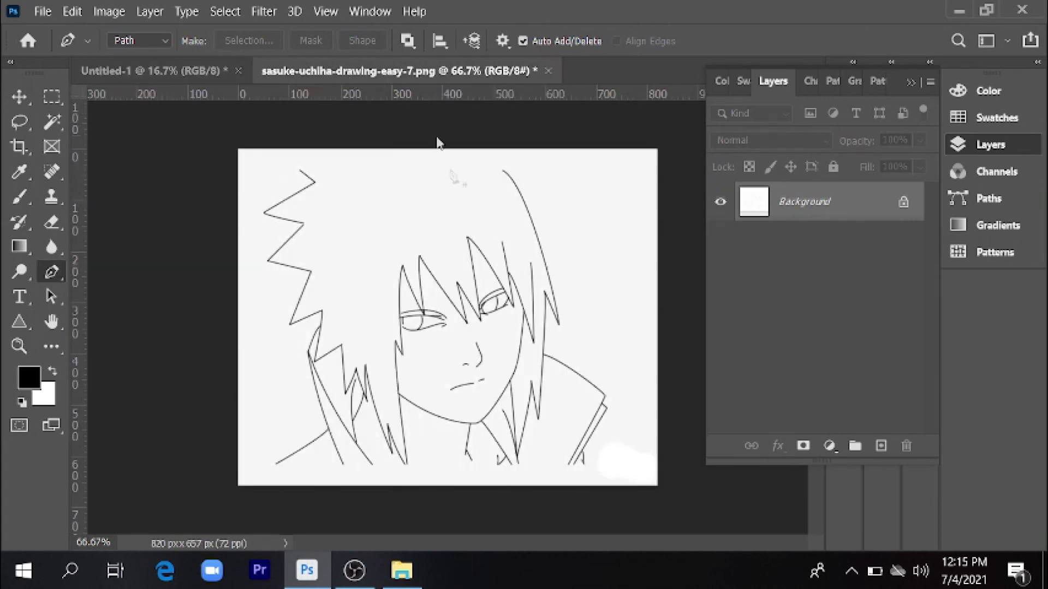
click(23, 98)
drag(487, 289, 378, 214)
click(430, 254)
Step: Scale the imported drawing proportionally to about 371.64% and position it to span the canvas width
drag(453, 275, 714, 481)
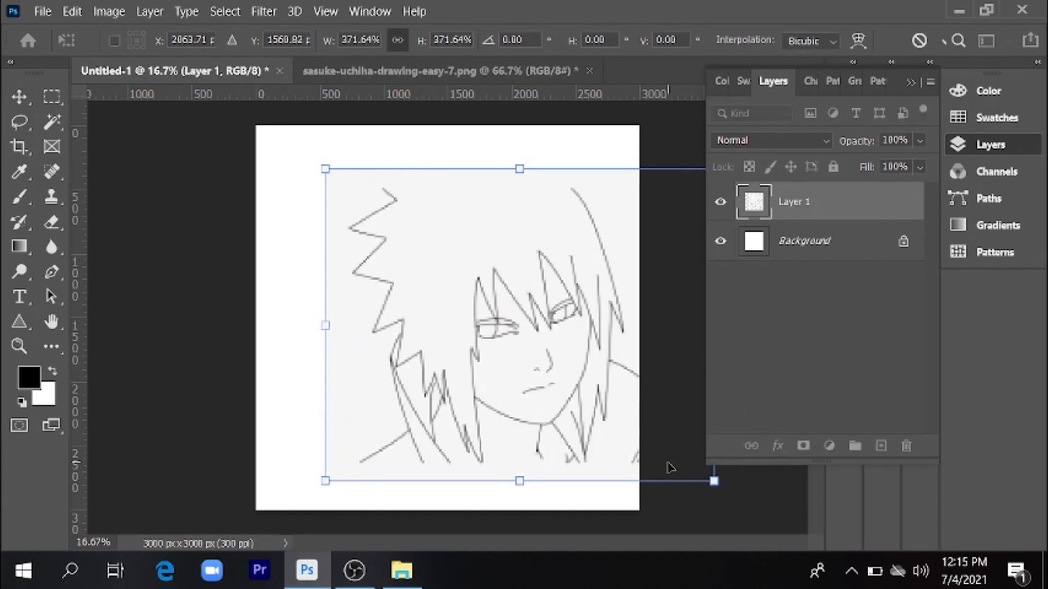
key(Return)
drag(540, 320, 482, 342)
click(195, 223)
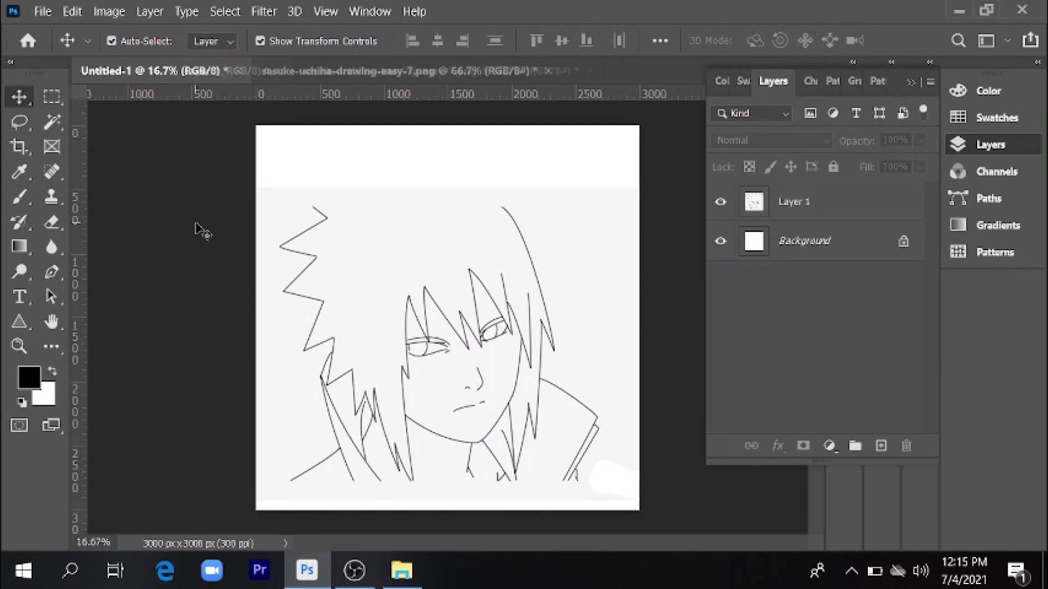
Step: Activate the Pen tool in Path mode at the drawing's upper-left hair spikes
key(ctrl+plus)
key(ctrl+plus)
key(ctrl+plus)
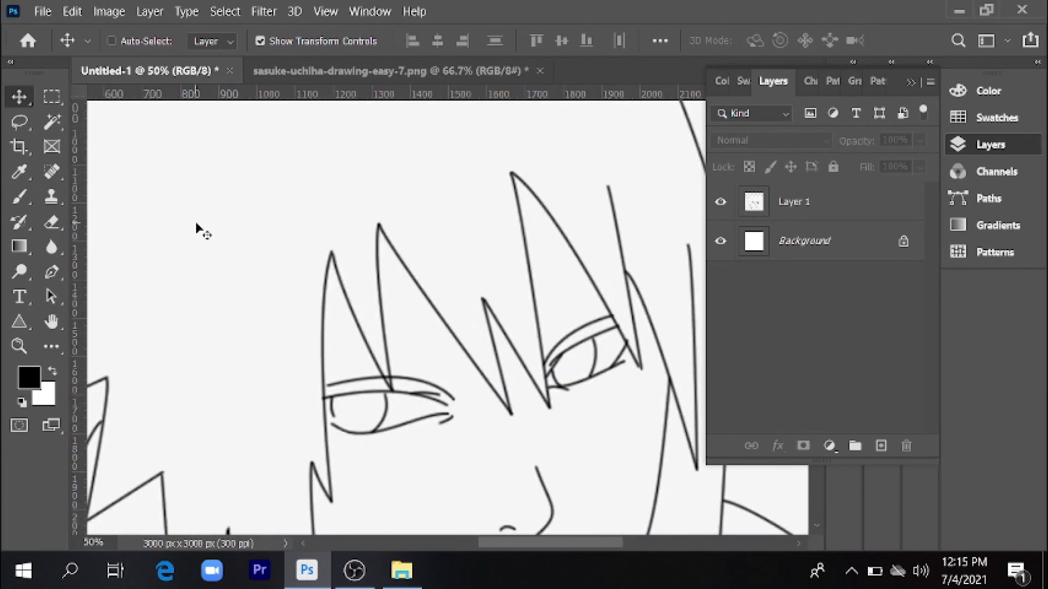
drag(181, 201, 409, 355)
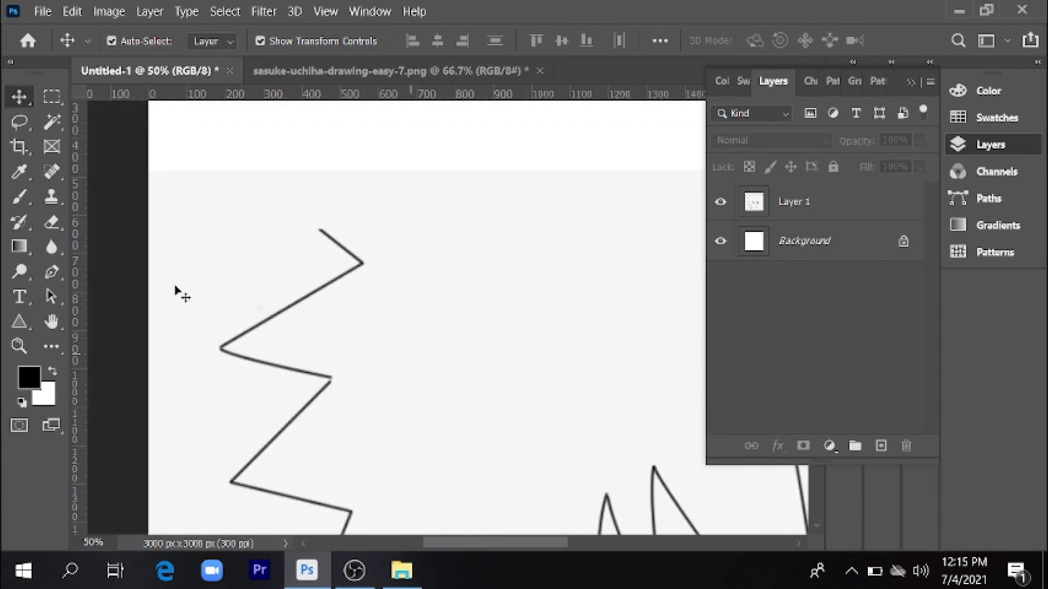
click(56, 275)
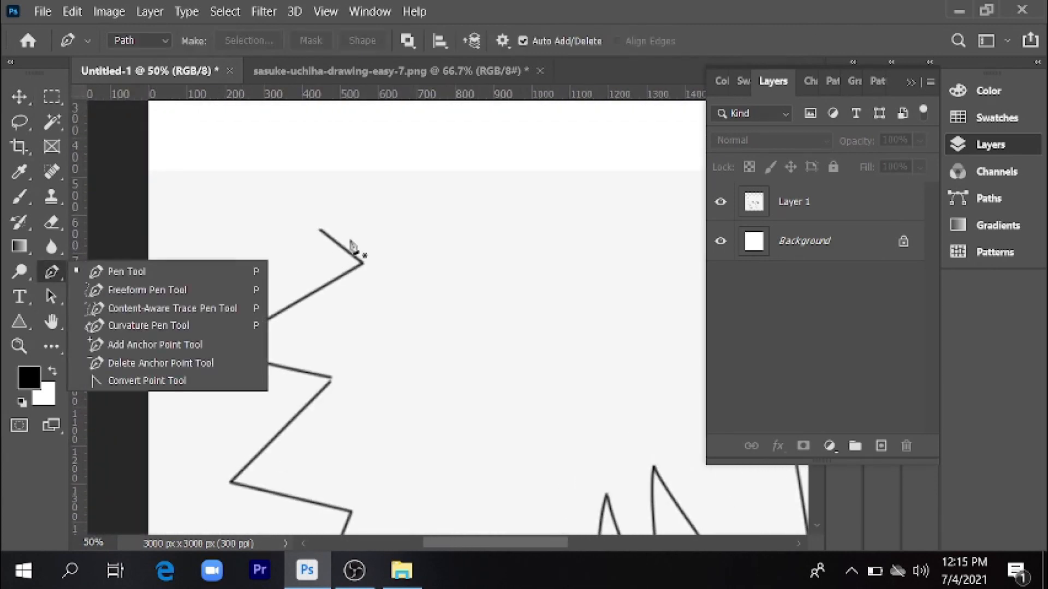
click(155, 263)
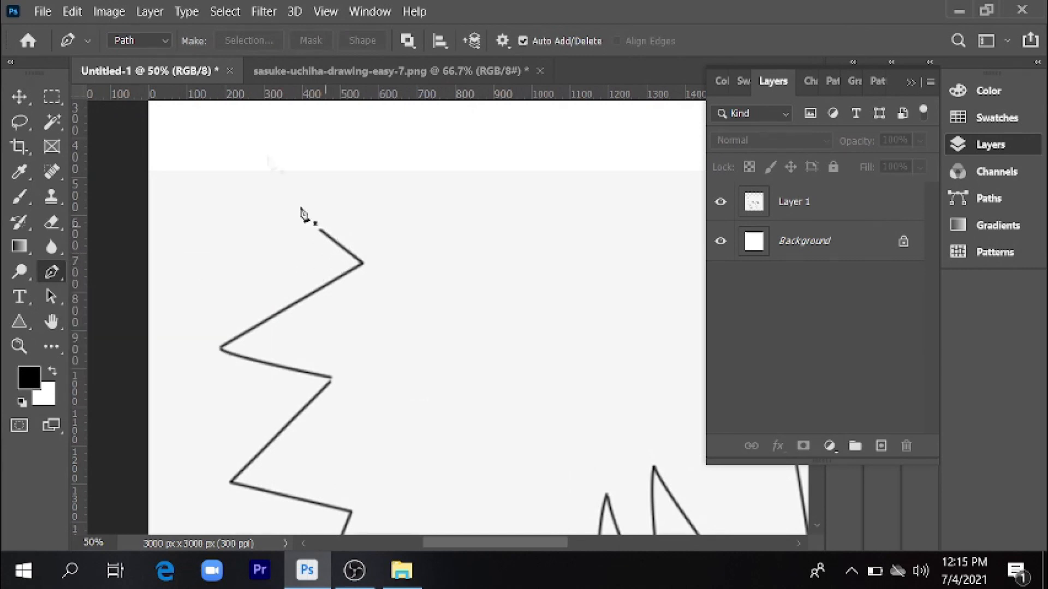
click(166, 38)
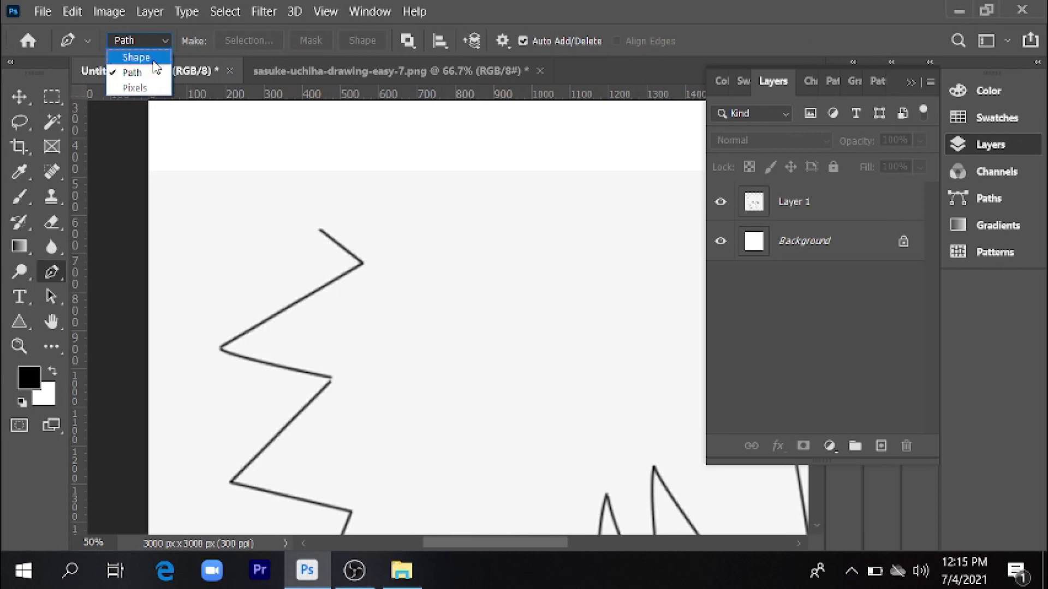
click(156, 60)
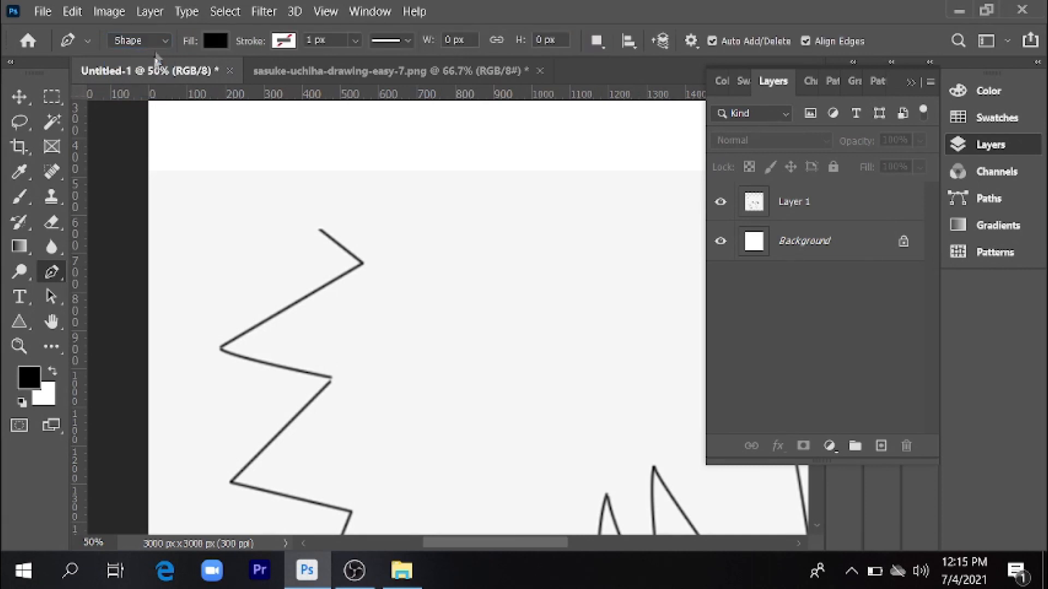
click(166, 42)
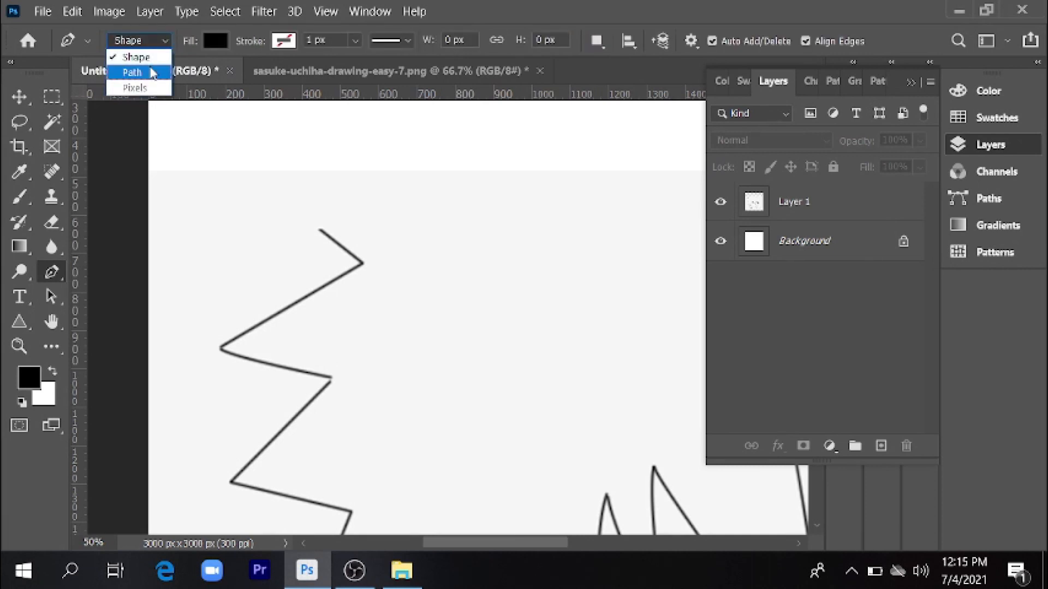
click(143, 72)
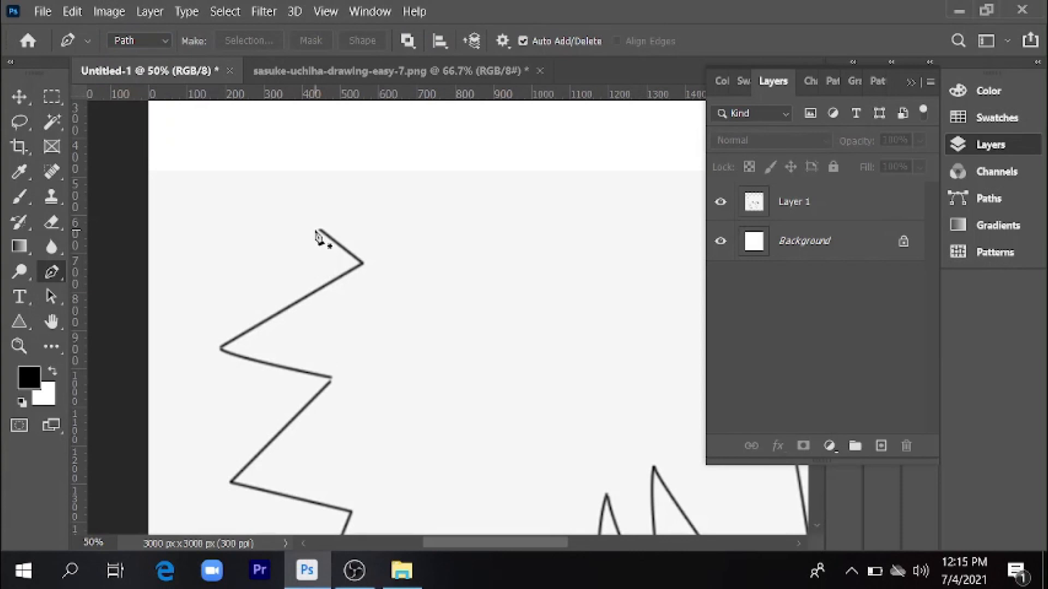
Step: Add a new empty layer directly above Layer 1, which holds the drawing
key(ctrl+plus)
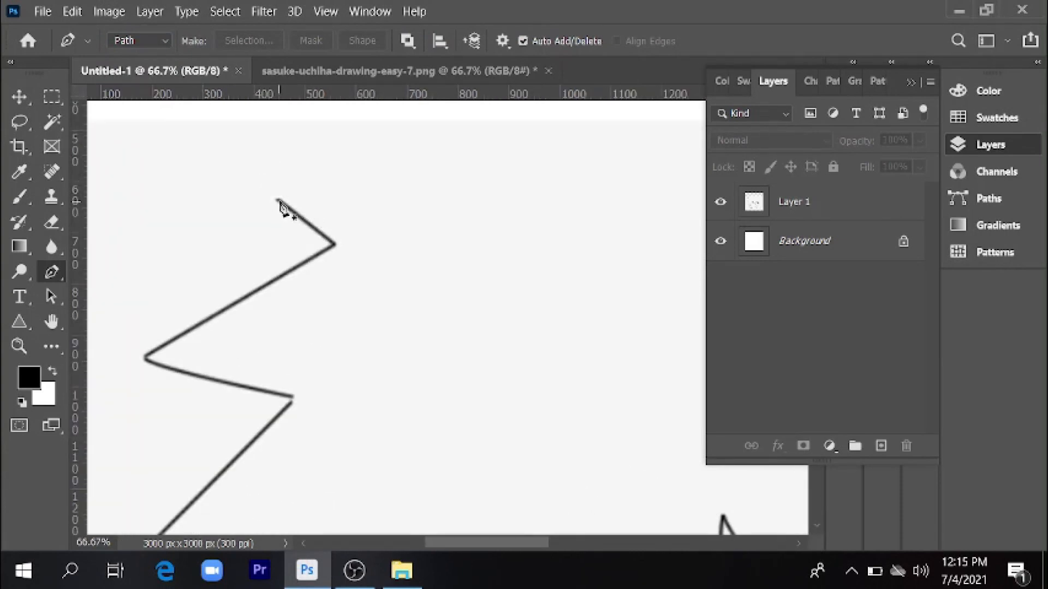
key(ctrl+plus)
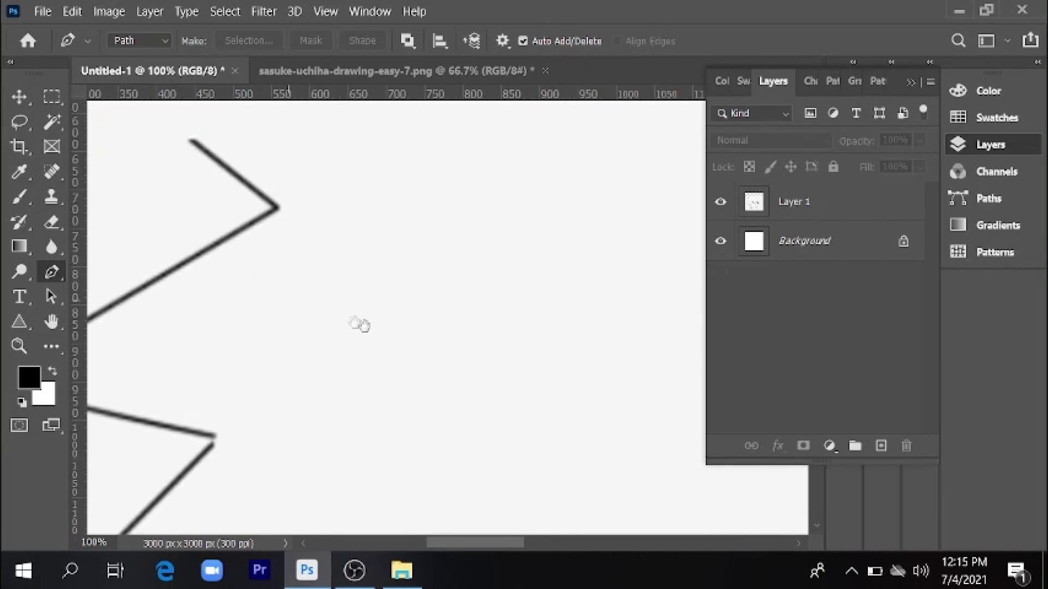
drag(361, 325, 443, 375)
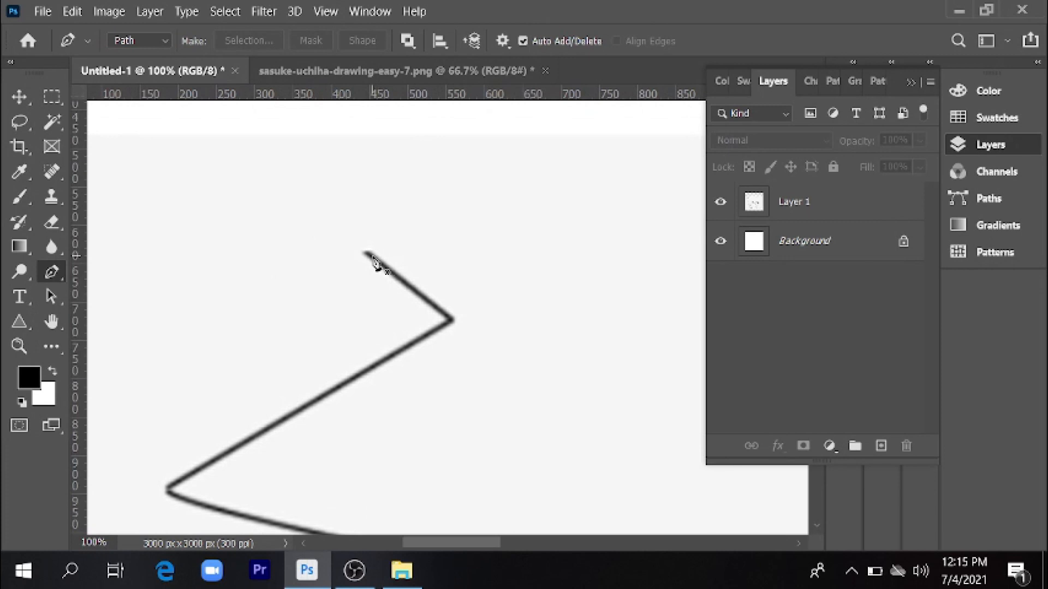
click(800, 212)
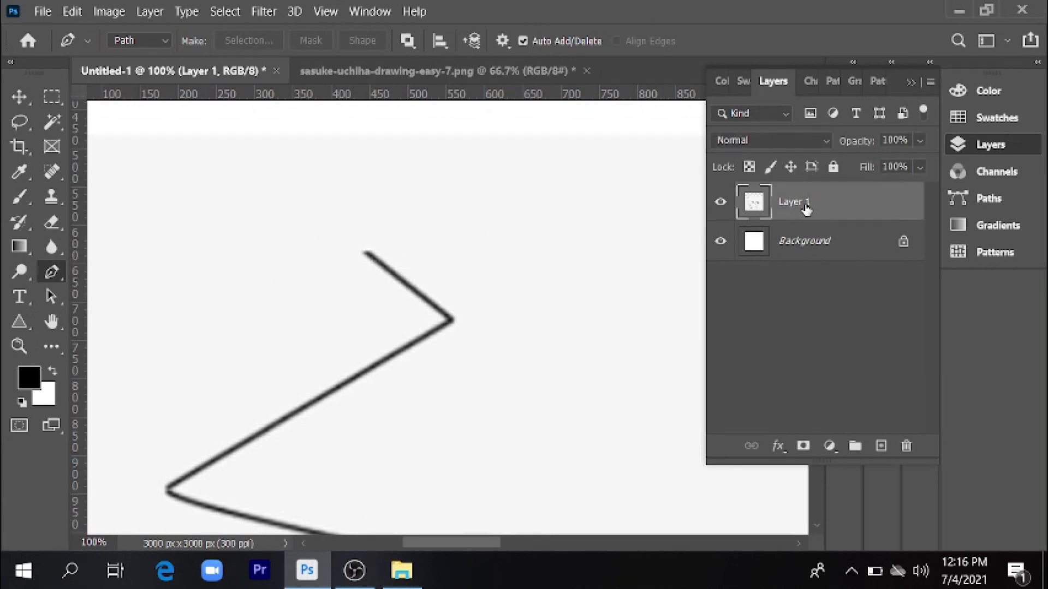
click(881, 446)
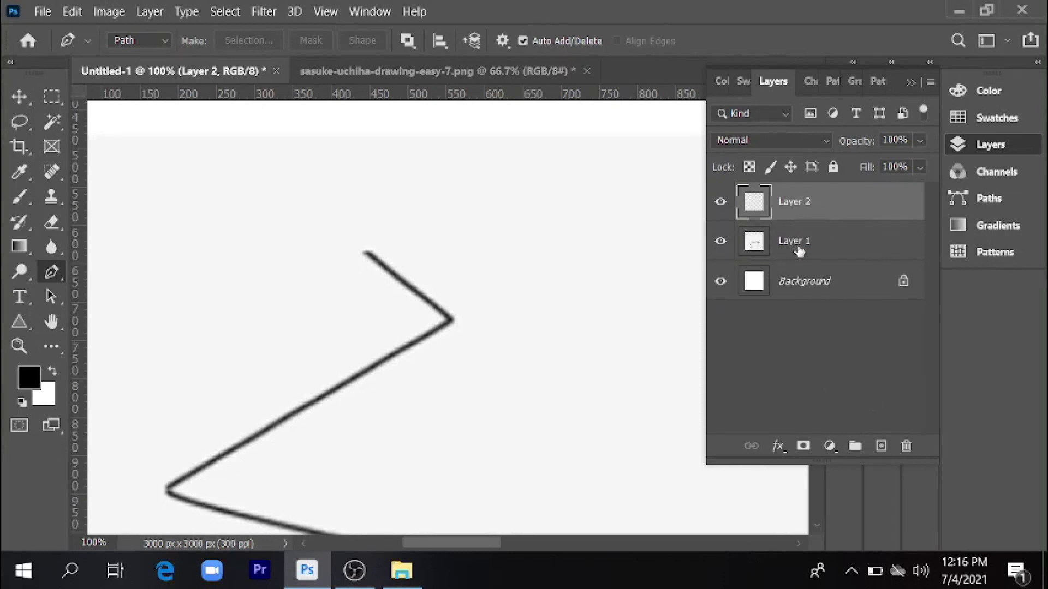
Step: Trace the uppermost zigzag of the left hair outline with a Pen path, curving the segment below the first spike
click(369, 252)
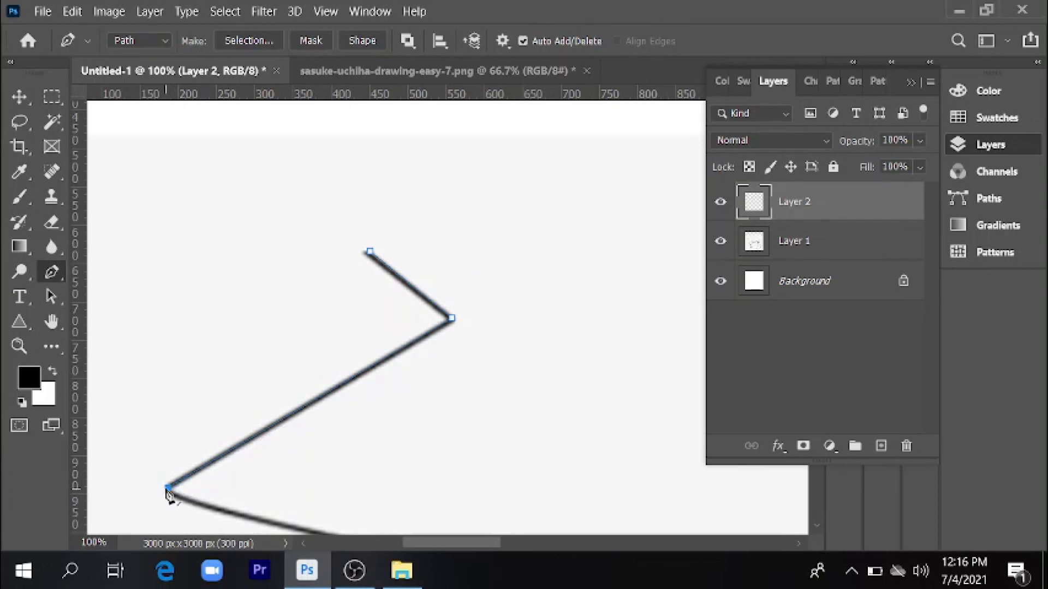
drag(183, 475, 278, 297)
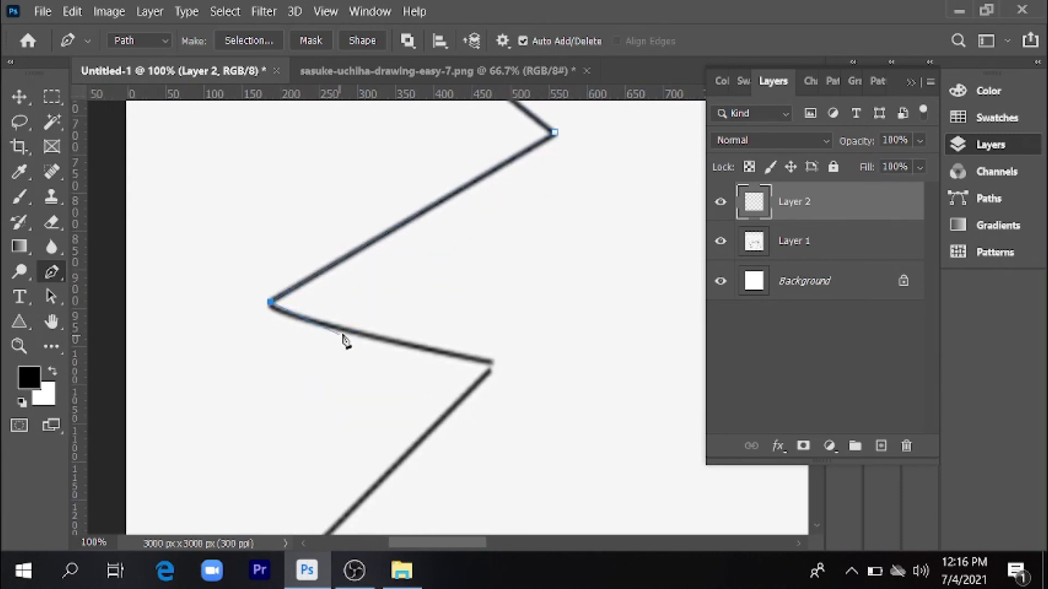
drag(394, 346, 406, 346)
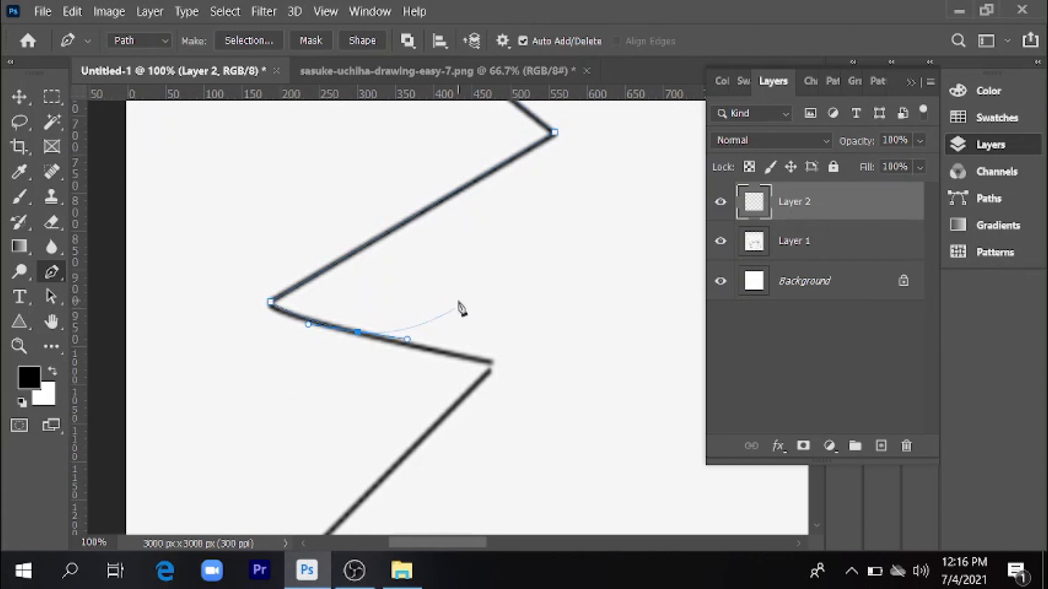
click(493, 363)
Step: Stroke the traced hair path with the Brush, then return to the Pen tool
right_click(497, 366)
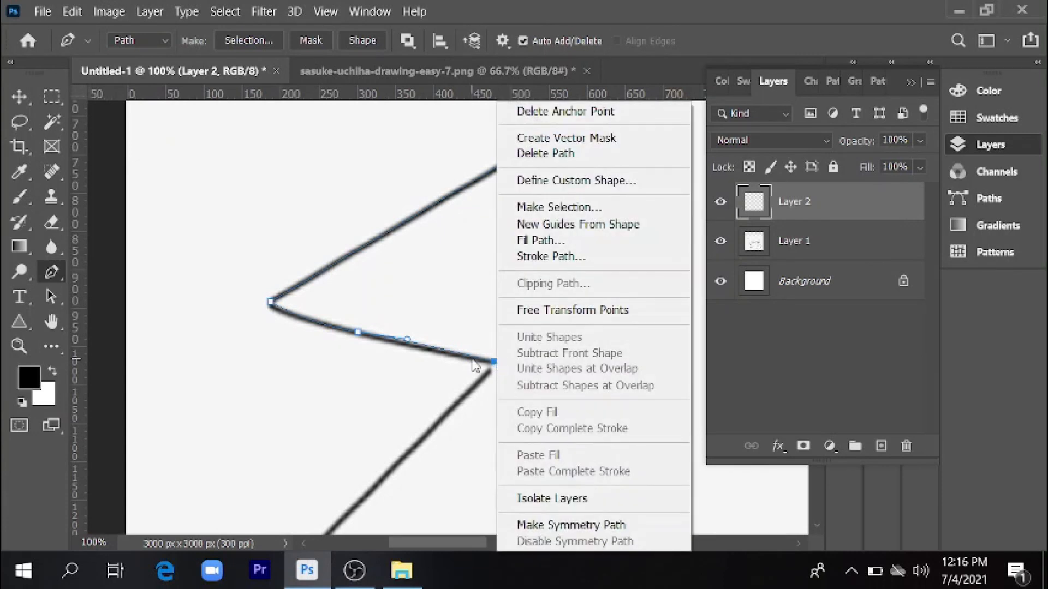
click(535, 261)
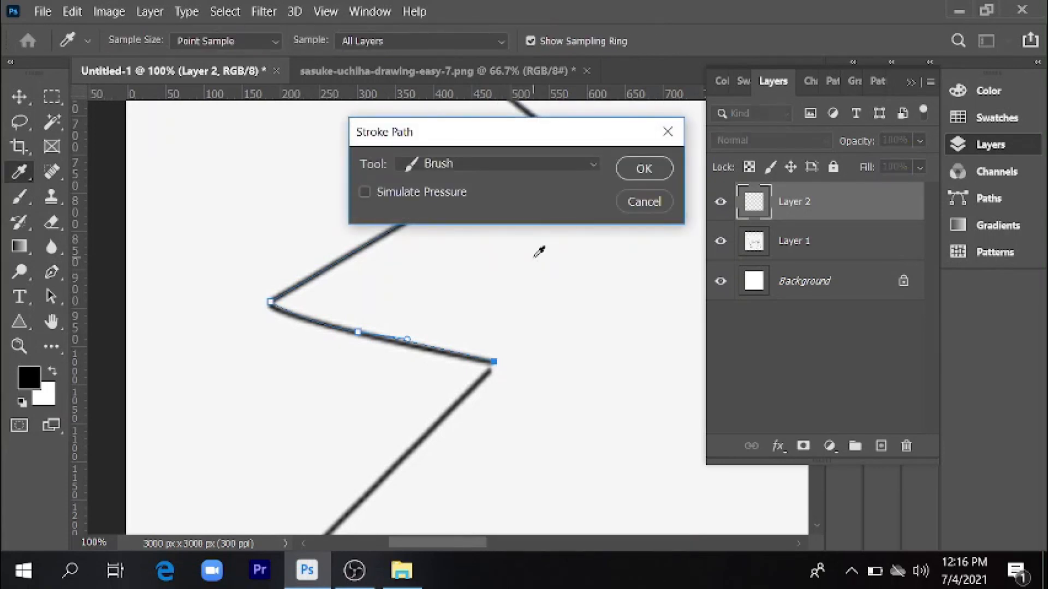
click(592, 167)
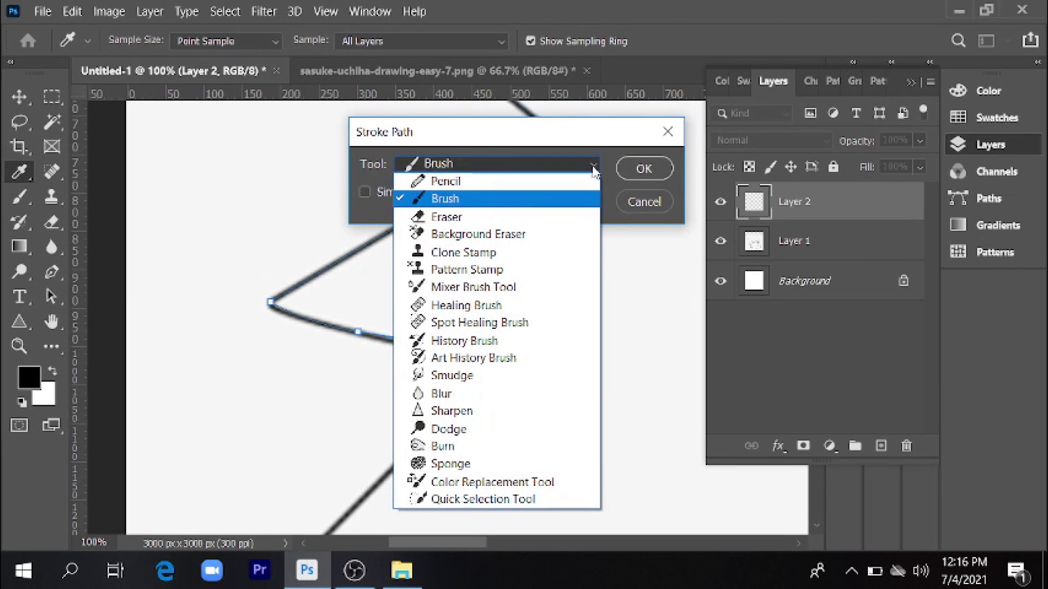
click(589, 199)
click(644, 169)
key(p)
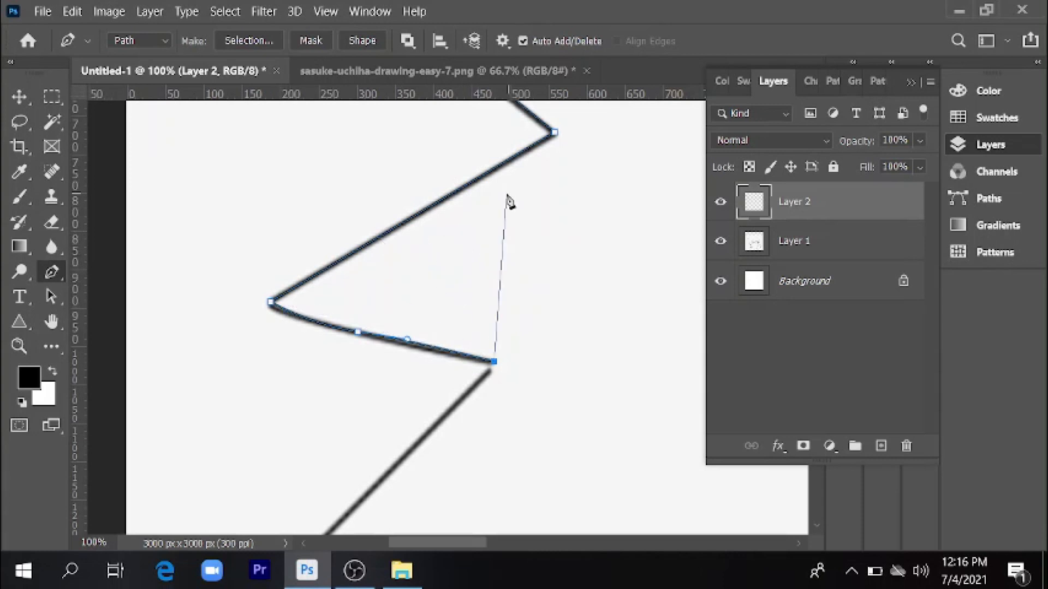
Step: Delete the stroked path and toggle Layer 1's visibility to check the inked line, leaving the drawing shown
key(ctrl+minus)
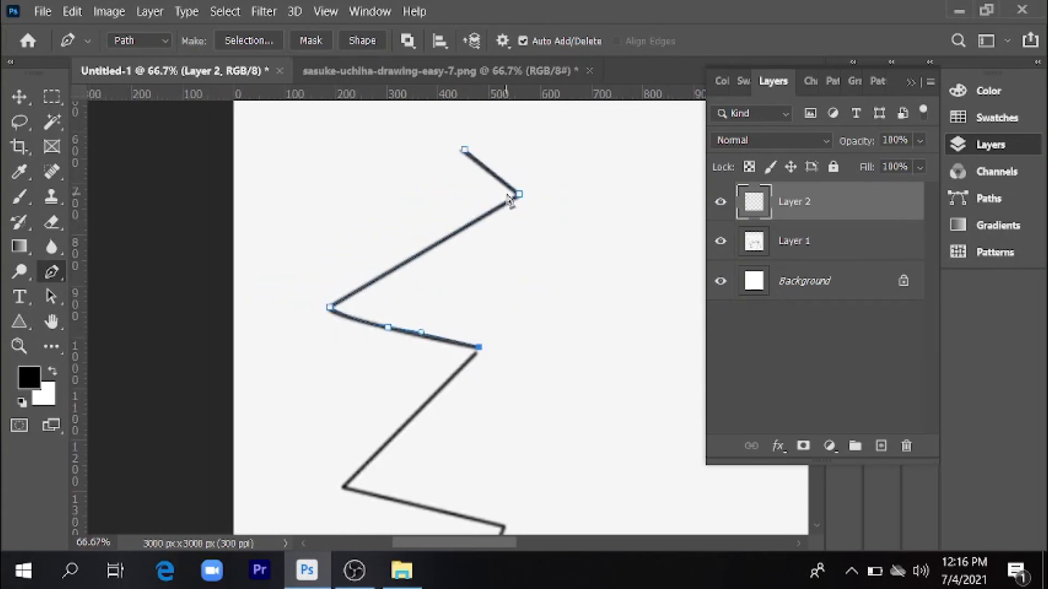
right_click(479, 349)
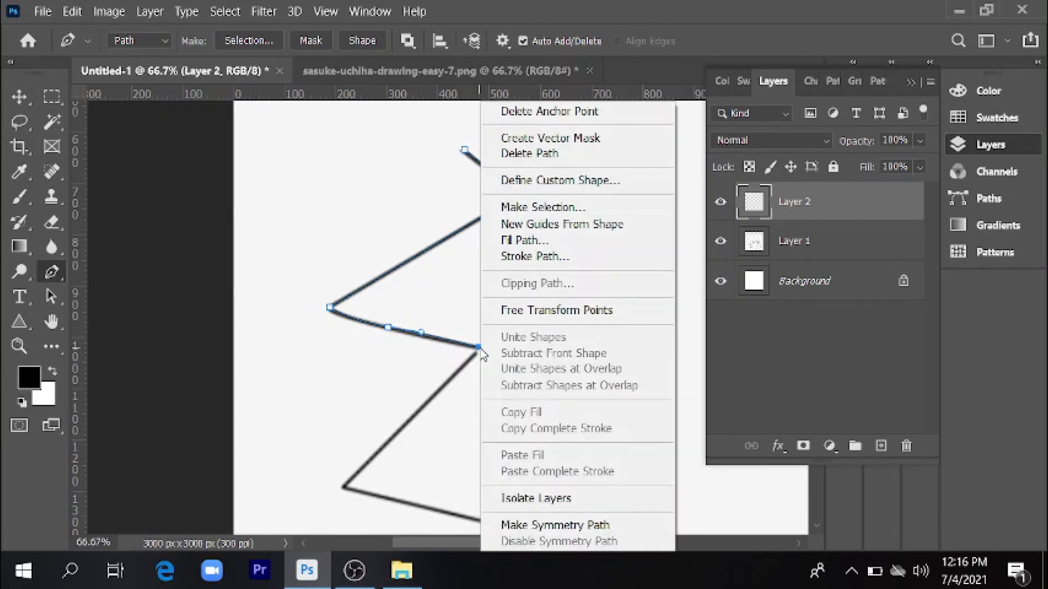
click(546, 164)
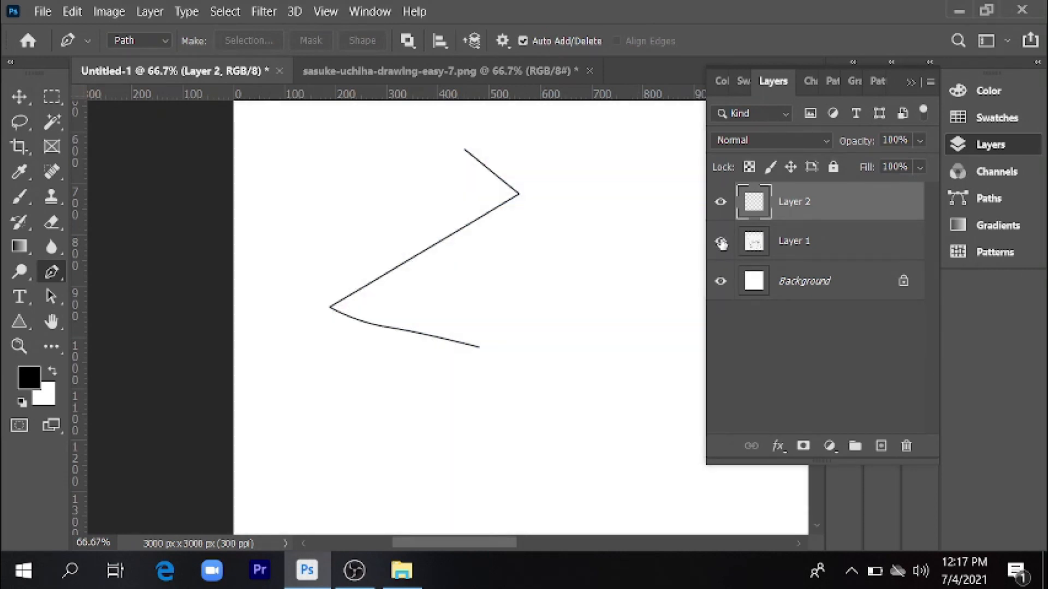
click(721, 242)
click(720, 242)
click(720, 242)
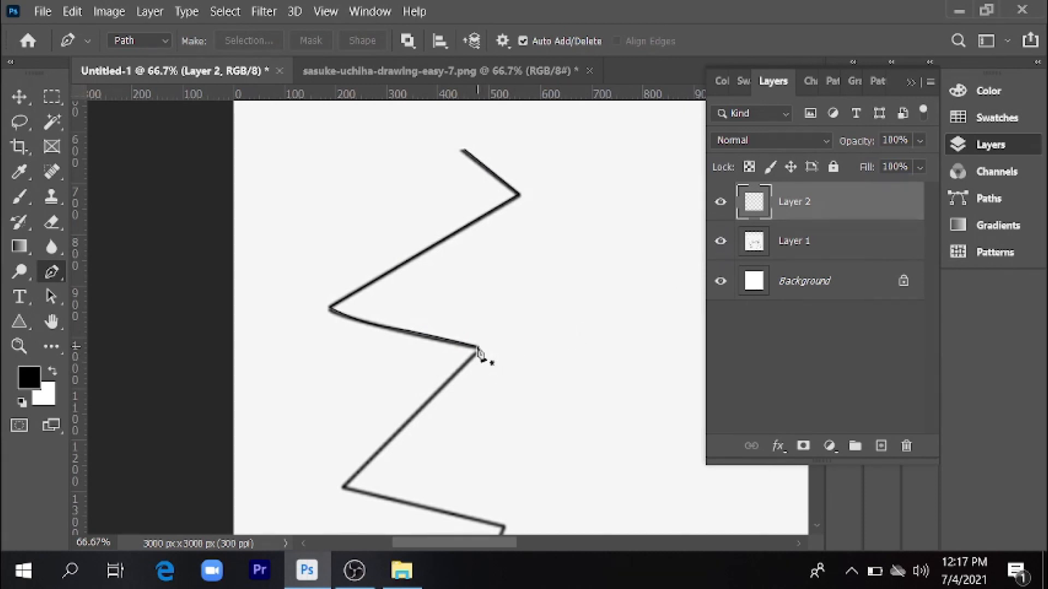
Step: Start a new Pen path at the end of the inked line and trace the next zigzag spikes down the left hair outline
scroll(478, 352, up, 1)
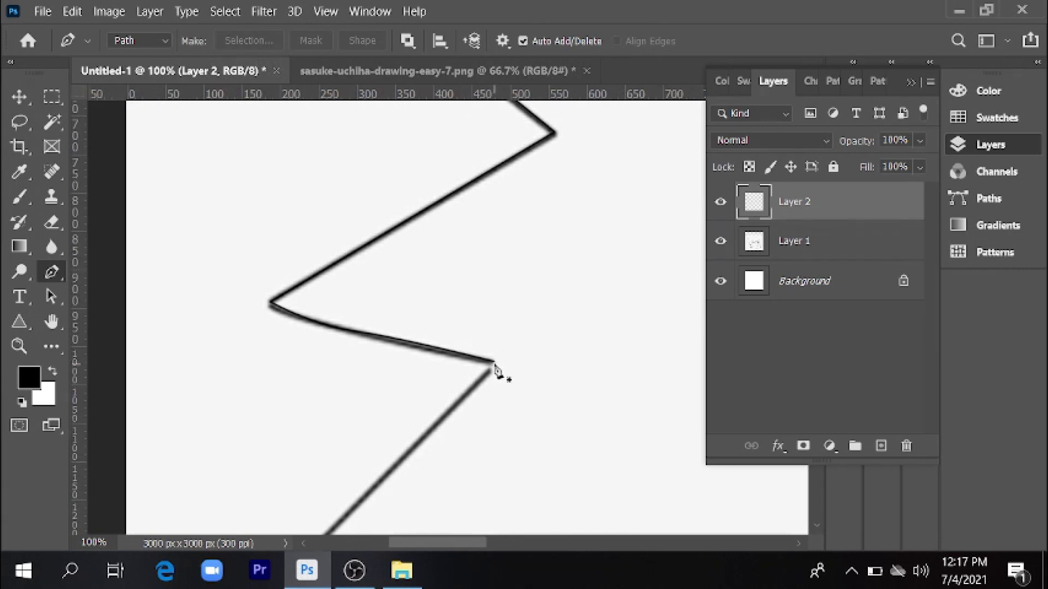
click(491, 360)
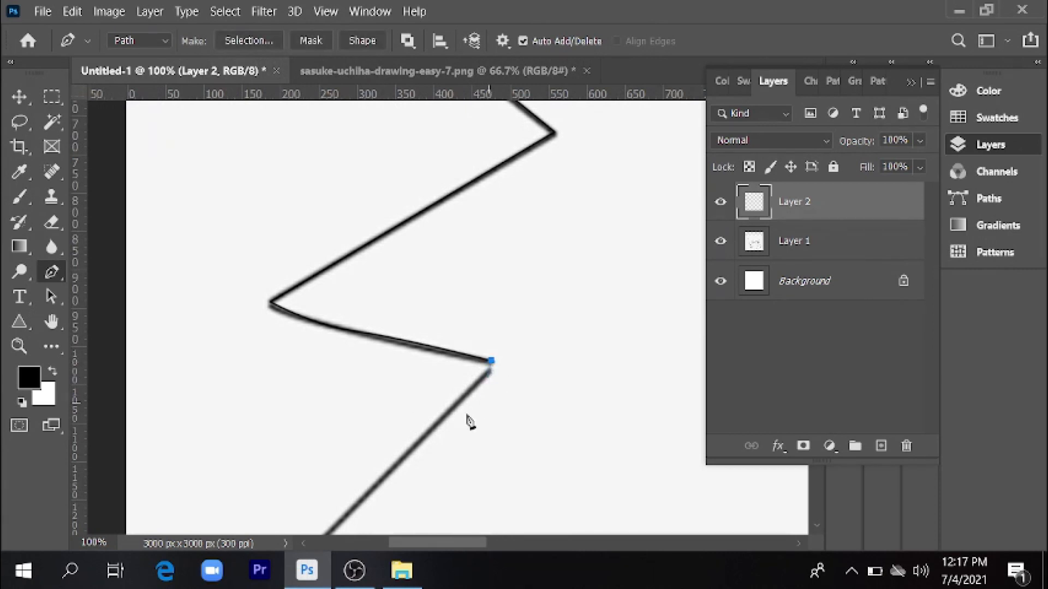
drag(389, 430, 446, 264)
click(349, 403)
key(ctrl+minus)
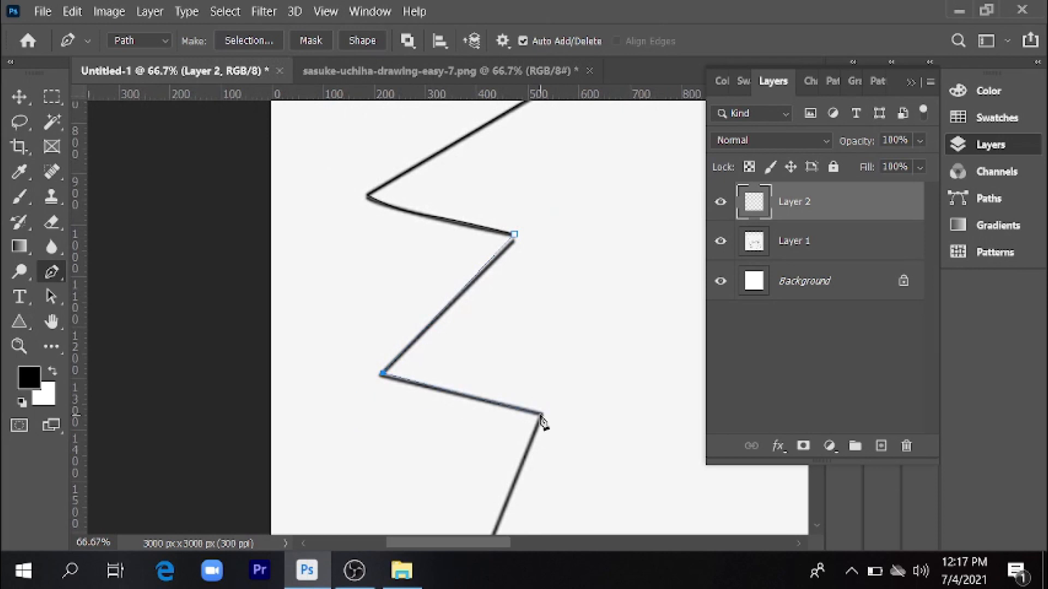
click(541, 416)
drag(541, 417, 465, 224)
click(387, 422)
click(509, 369)
Step: Extend the path through the lower-left hair spikes and along the pointed strands hanging beside the neck
key(ctrl+minus)
click(474, 497)
click(547, 452)
drag(555, 463, 415, 238)
click(444, 292)
click(476, 382)
click(472, 283)
click(522, 469)
drag(542, 480, 423, 335)
click(427, 384)
click(468, 415)
Step: Continue the path up the left side of the face and around the small pointed lock beneath the left eye
click(440, 170)
drag(439, 171, 380, 449)
click(374, 352)
click(395, 386)
Step: Trace the two pointed bangs above the left eye and follow the long edge down toward the nose
drag(393, 280, 405, 465)
click(397, 432)
click(404, 334)
click(446, 425)
click(467, 467)
click(454, 300)
drag(454, 299, 344, 178)
click(474, 364)
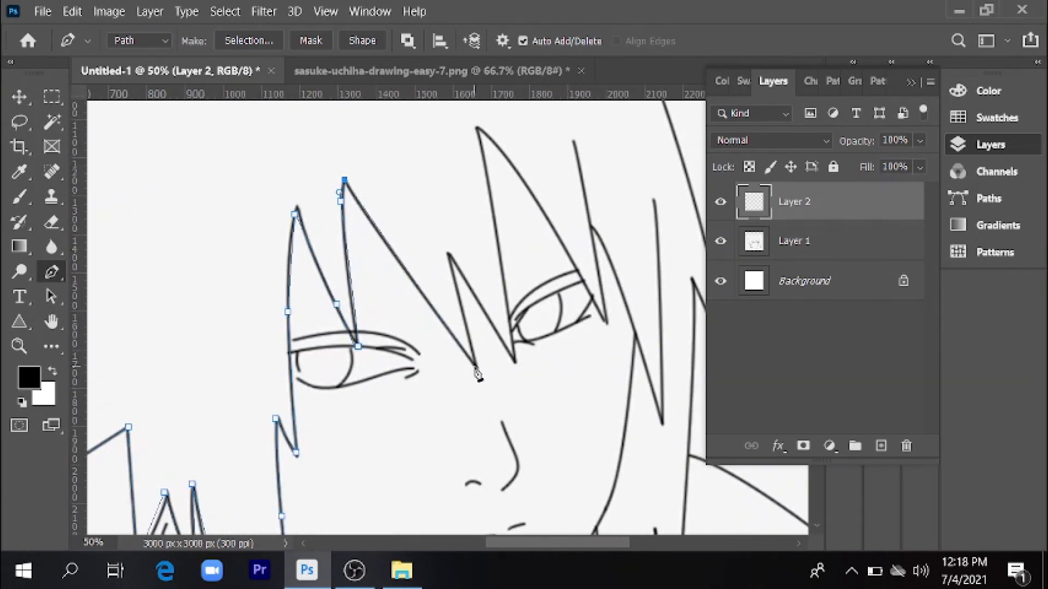
Step: Continue the path around the small spike between the eyes and up the inner edge of the tall bang
key(ctrl+plus)
click(448, 233)
click(532, 367)
click(537, 374)
click(500, 131)
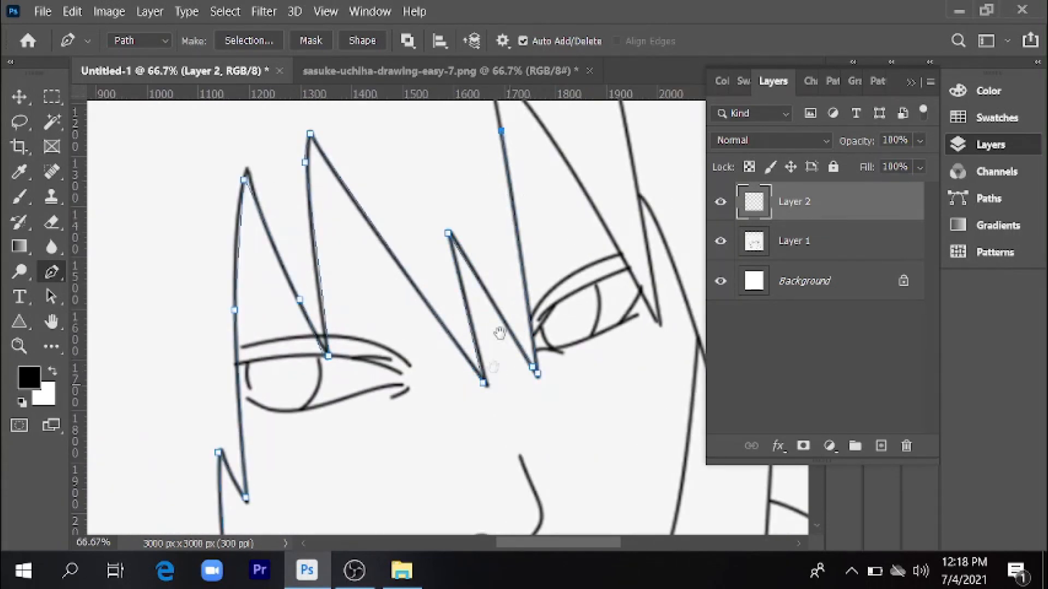
drag(498, 334, 412, 399)
Step: Trace the tall bang's outer edge down past the right eye and back up to the neighbouring strand's upper end
click(398, 329)
click(497, 456)
drag(495, 496, 468, 572)
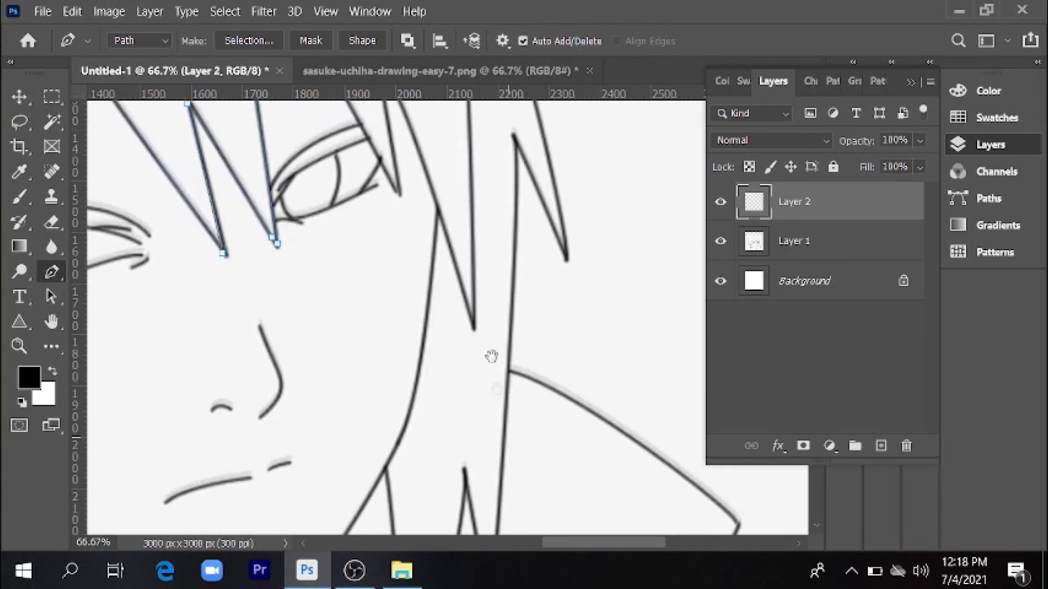
drag(491, 355, 510, 503)
click(420, 346)
drag(423, 355, 471, 524)
click(418, 273)
Step: Stroke the bangs path on Layer 2, delete the path, and hide Layer 1 to check the inked line
right_click(419, 274)
click(475, 258)
click(633, 154)
right_click(420, 276)
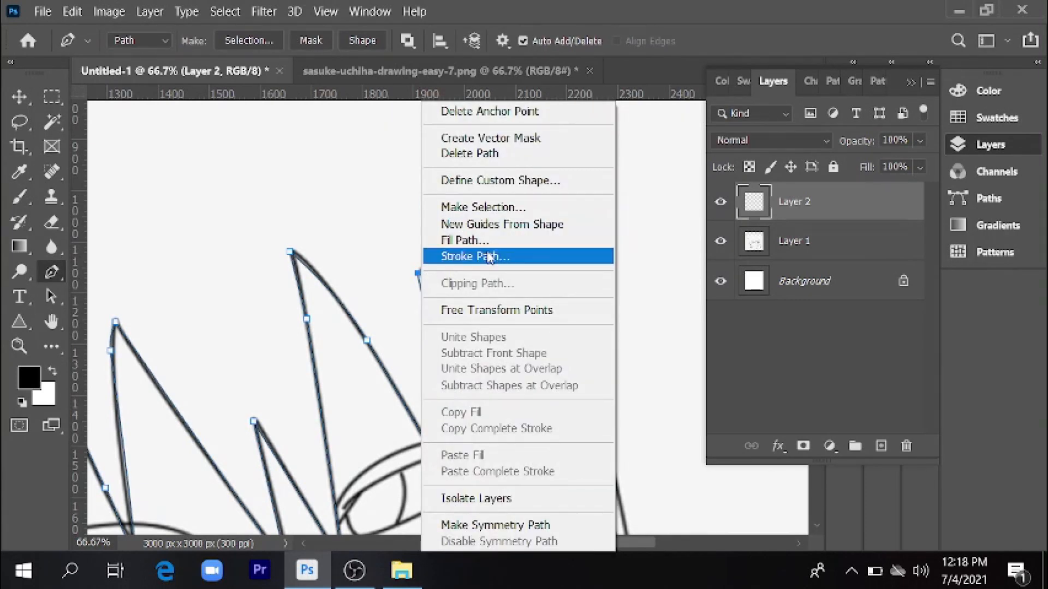
click(480, 155)
scroll(498, 284, down, 3)
click(718, 243)
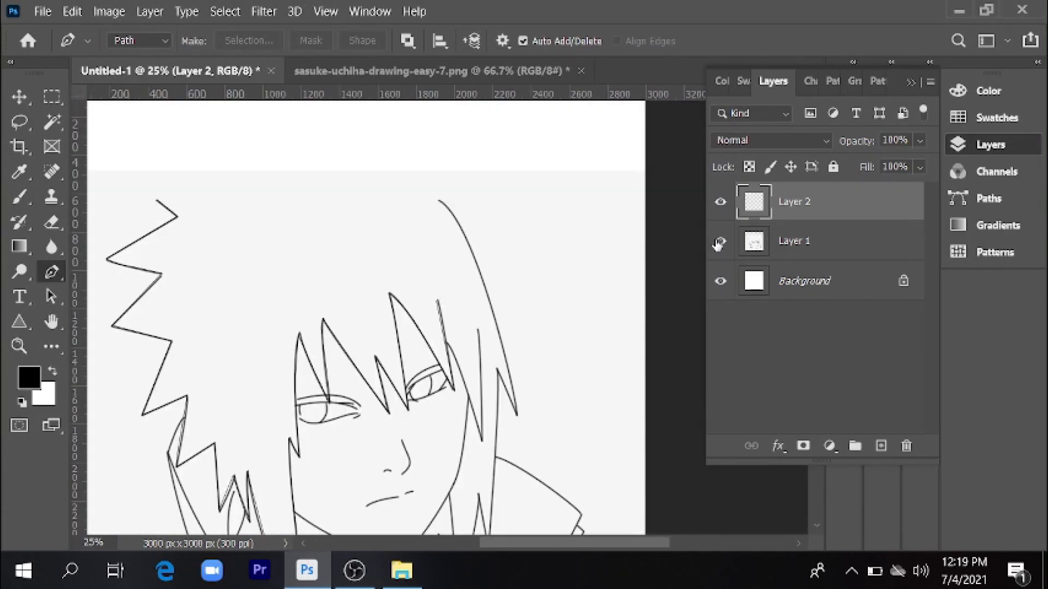
scroll(458, 319, up, 2)
click(443, 366)
drag(481, 447, 491, 478)
drag(513, 519, 478, 349)
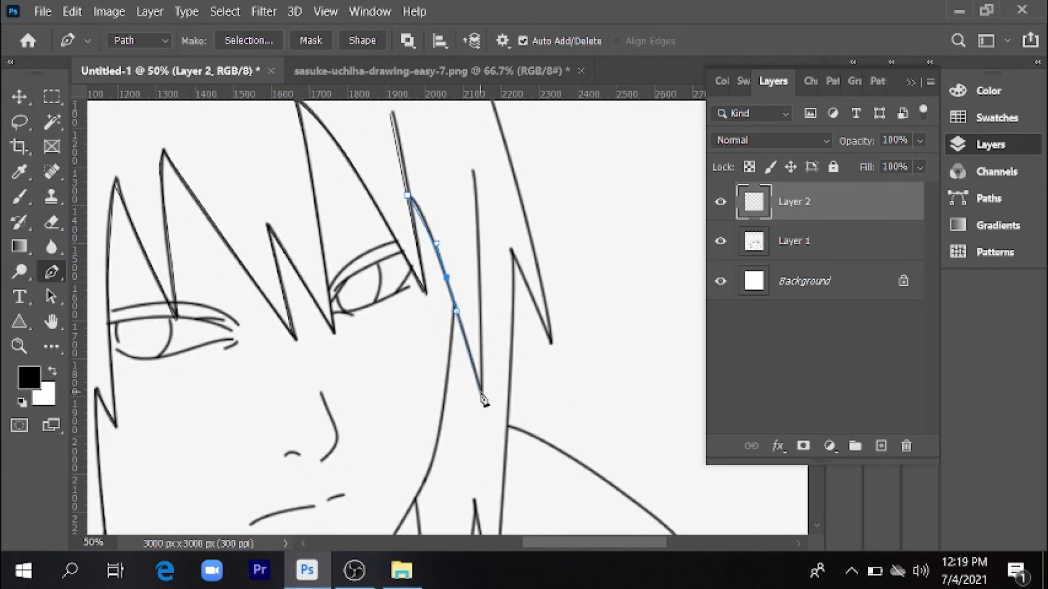
drag(480, 396, 482, 356)
click(470, 168)
right_click(470, 168)
click(534, 154)
click(721, 240)
click(720, 241)
Step: Trace the pointed strands beside the right eye and the long outer hair line up to its end
click(390, 115)
click(438, 262)
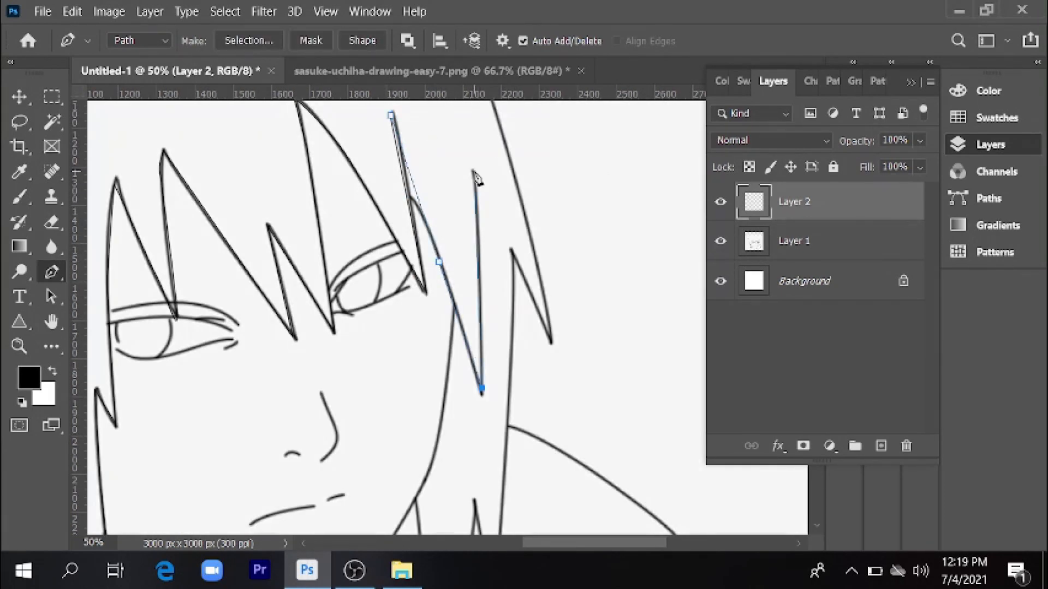
click(475, 172)
key(ctrl+minus)
key(ctrl+minus)
key(ctrl+plus)
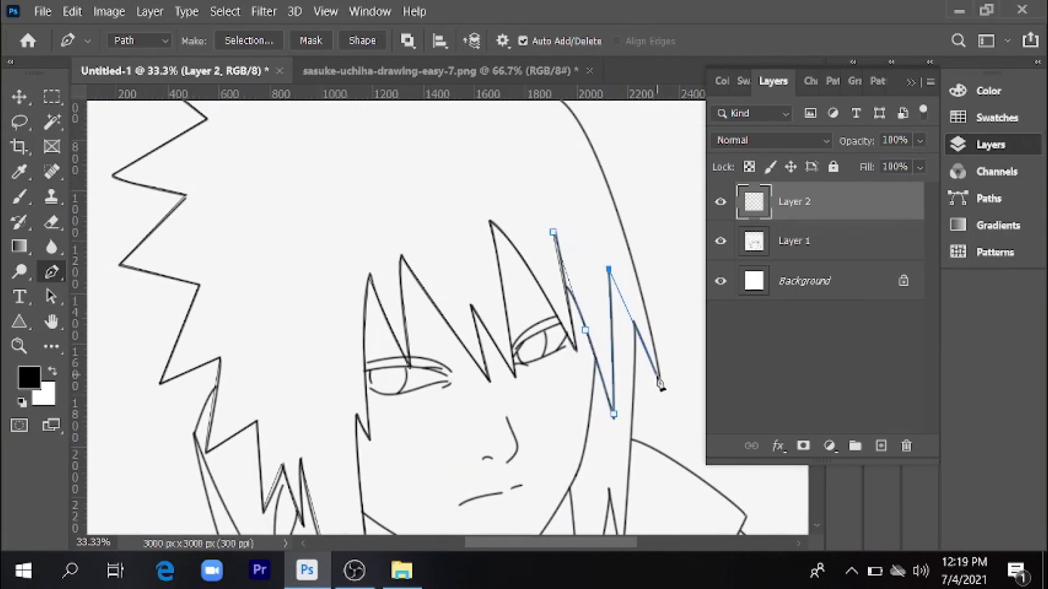
scroll(650, 401, up, 3)
click(535, 244)
Step: Stroke the right hair path, delete the path, and toggle Layer 1 off and on to check the line
right_click(537, 245)
click(592, 255)
click(634, 166)
right_click(535, 244)
click(573, 153)
click(720, 242)
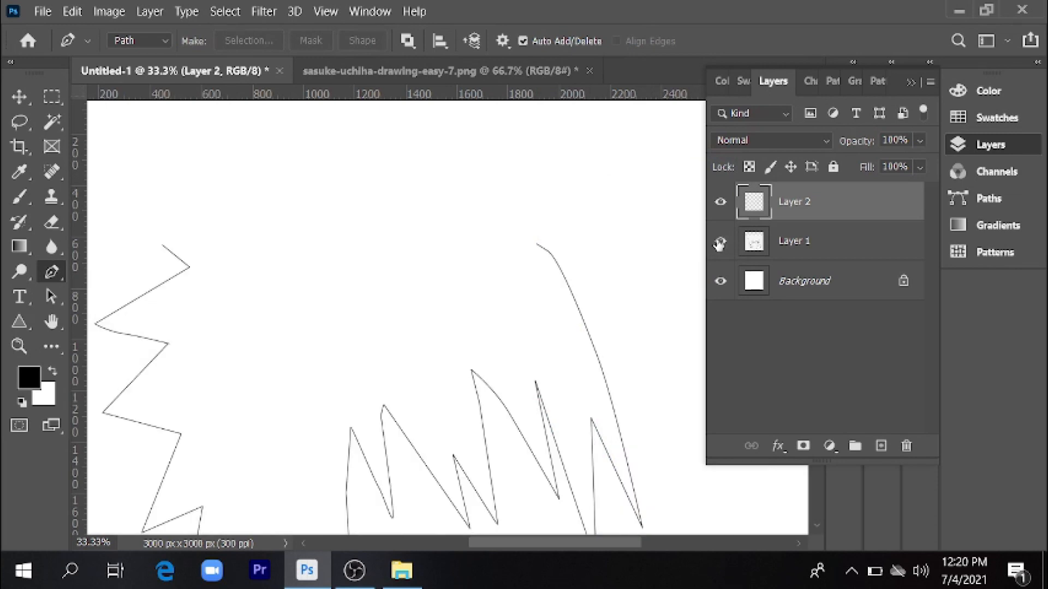
click(721, 242)
Step: Start a new path at the left end of the jawline and trace the curve down to the chin
key(ctrl+minus)
key(ctrl+minus)
key(ctrl+plus)
key(ctrl+plus)
key(ctrl+plus)
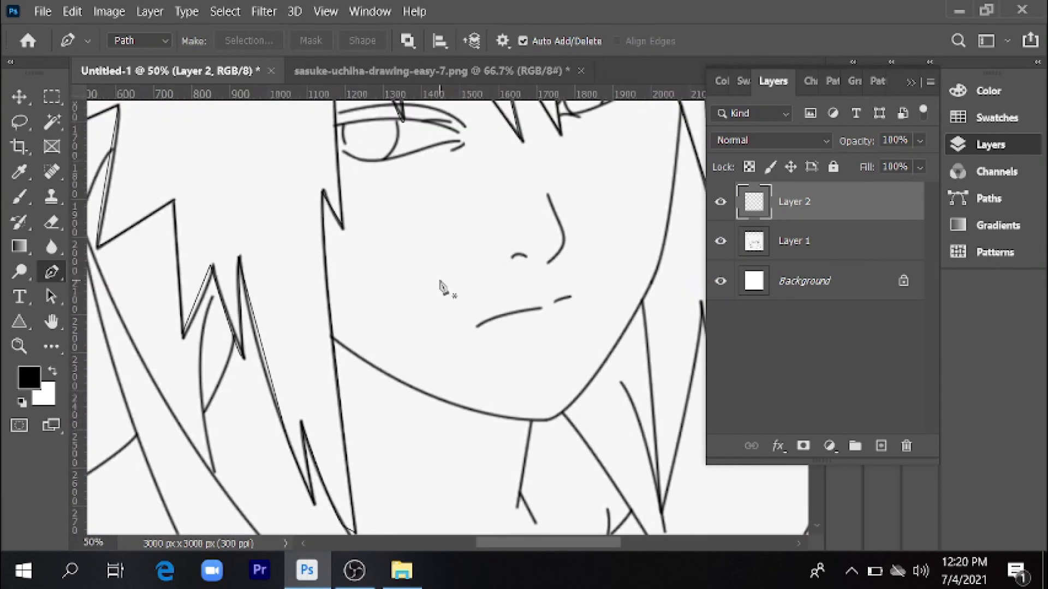
key(ctrl+plus)
click(219, 357)
drag(372, 454, 400, 464)
click(594, 520)
click(662, 519)
Step: Extend the jaw path from the chin up the right side of the face to the hair strand
key(ctrl+plus)
drag(711, 468, 727, 454)
drag(634, 267, 486, 328)
drag(573, 163, 580, 152)
drag(594, 232, 583, 416)
key(ctrl+minus)
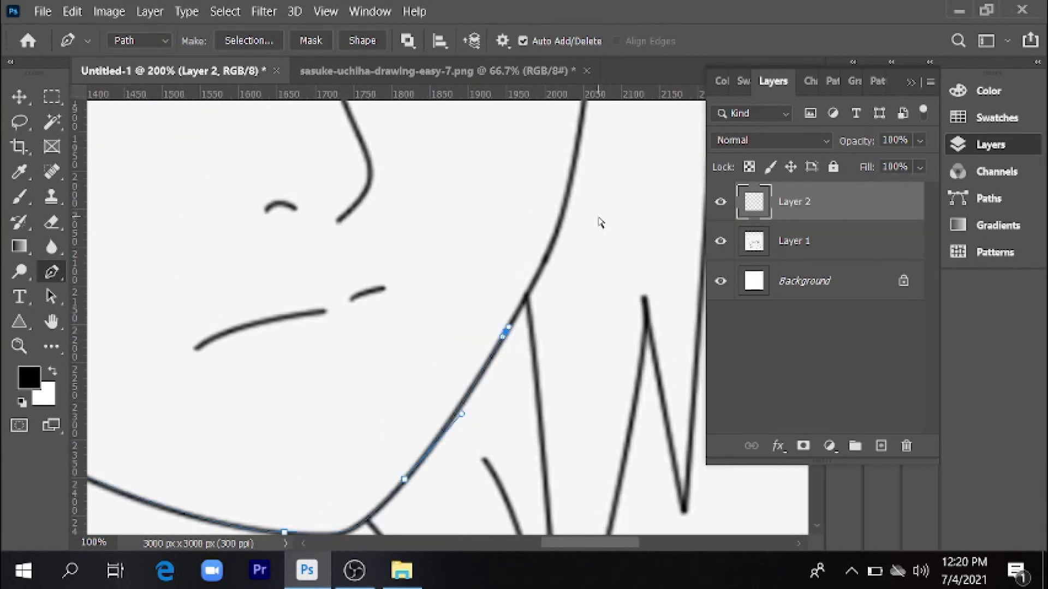
key(ctrl+minus)
drag(540, 180, 488, 335)
click(489, 281)
Step: Stroke the jawline path on Layer 2 and dismiss the path
right_click(490, 281)
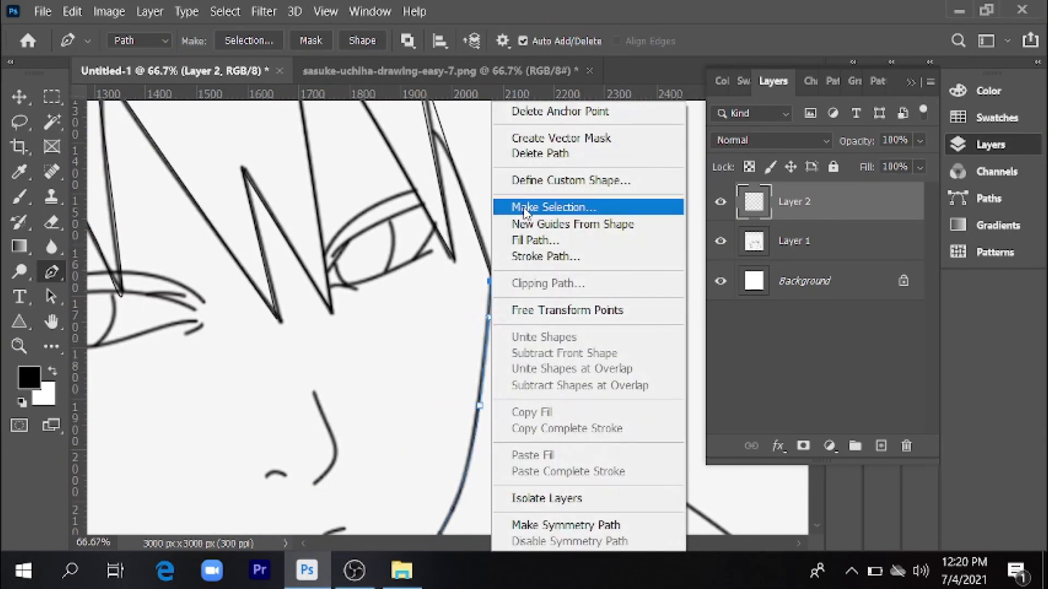
click(545, 256)
key(Return)
key(Escape)
Step: Trace the short neck line below the chin with a two-point path, stroke it, and dismiss the path
key(ctrl+minus)
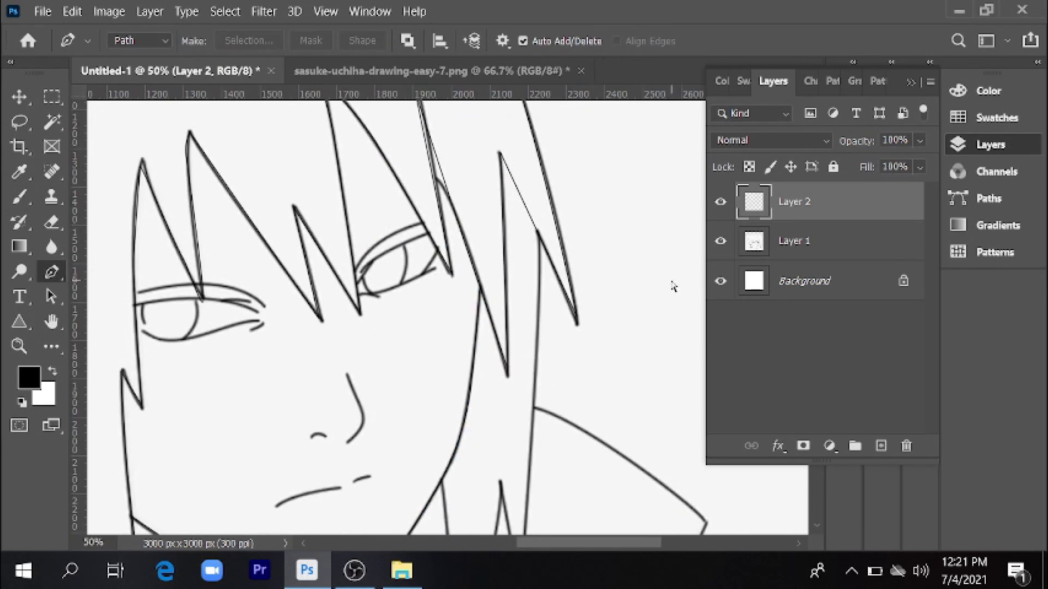
key(ctrl+minus)
key(ctrl+minus)
key(ctrl+plus)
scroll(404, 322, down, 3)
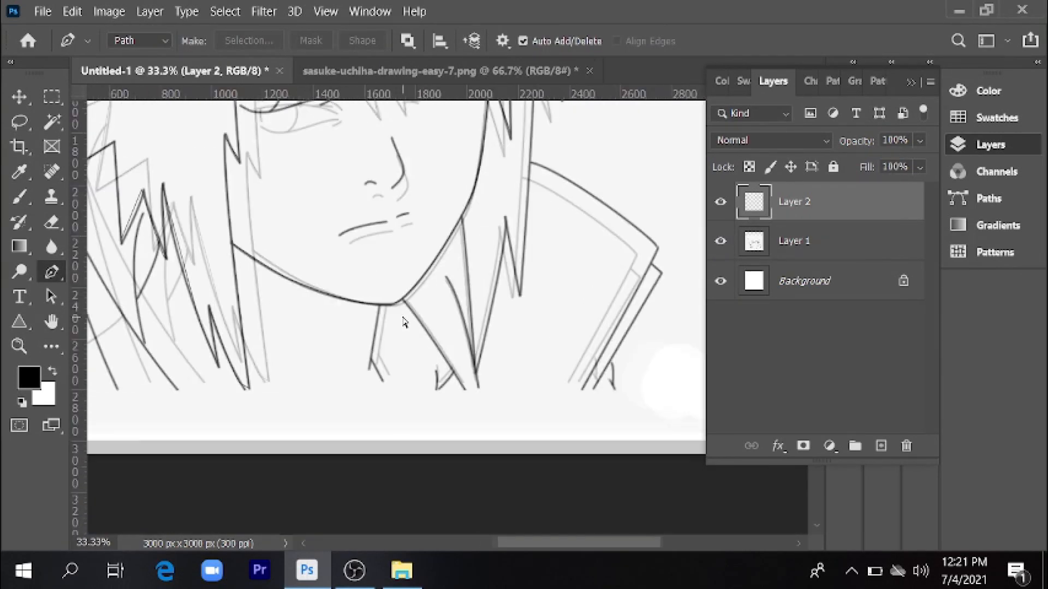
key(ctrl+plus)
click(354, 298)
click(340, 388)
right_click(339, 388)
click(393, 256)
click(643, 170)
right_click(340, 389)
key(Escape)
Step: Trace the diagonal line running down to the right from the chin, stroke it, and delete the path
key(ctrl+plus)
click(364, 281)
click(479, 448)
right_click(478, 448)
click(543, 255)
key(Return)
right_click(479, 448)
click(613, 147)
Step: View the whole canvas and toggle Layer 1 off and on to examine the inked lines
key(ctrl+minus)
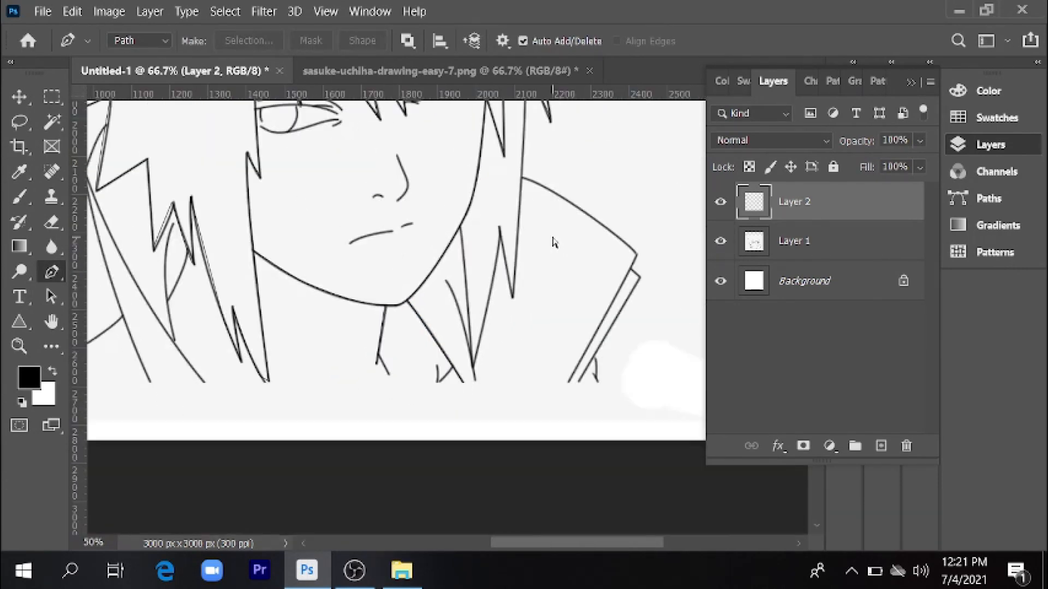
key(ctrl+minus)
key(ctrl+minus)
key(ctrl+minus)
click(721, 240)
click(721, 241)
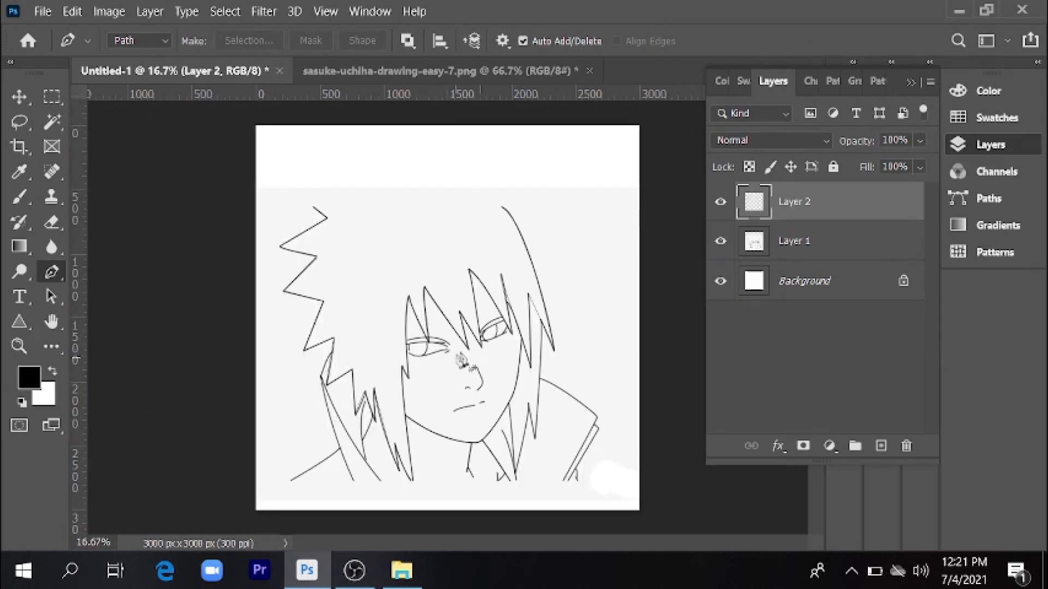
Step: Switch to the Brush tool and bring the left eye into close view for hand inking
key(ctrl+plus)
key(ctrl+plus)
key(ctrl+plus)
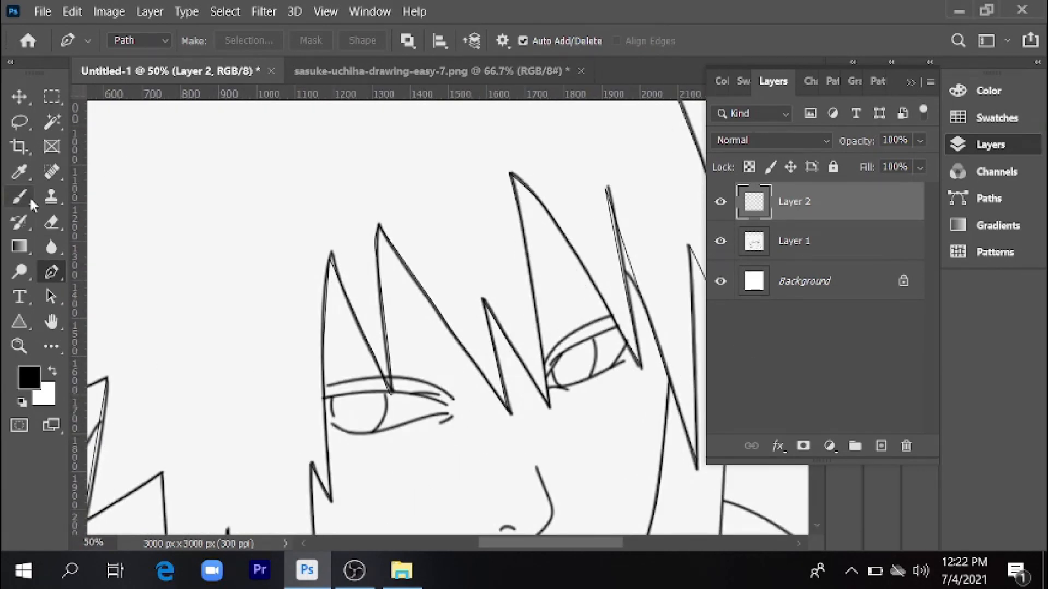
click(30, 200)
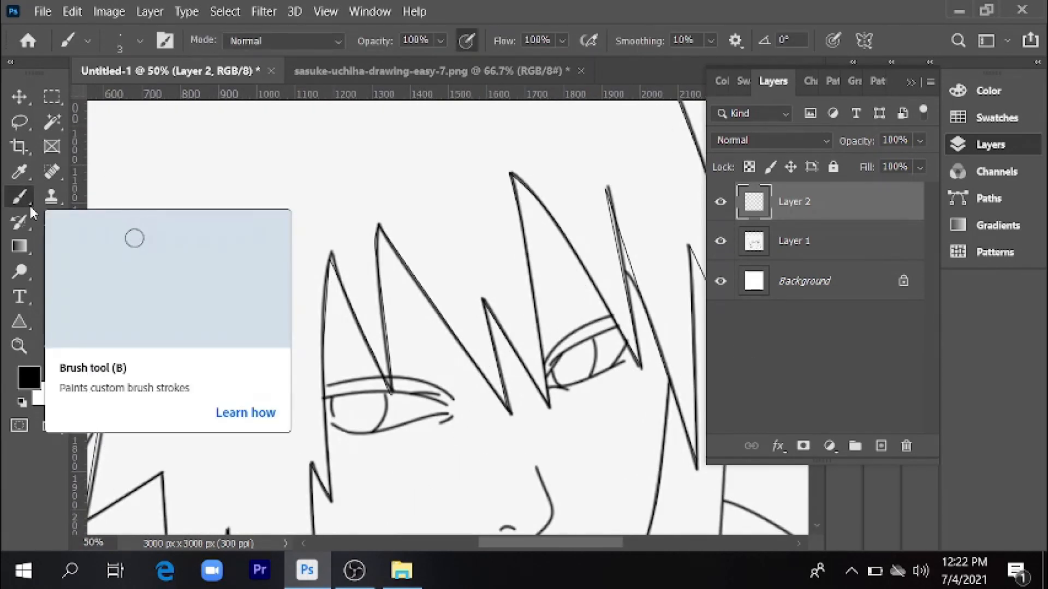
right_click(28, 204)
click(63, 198)
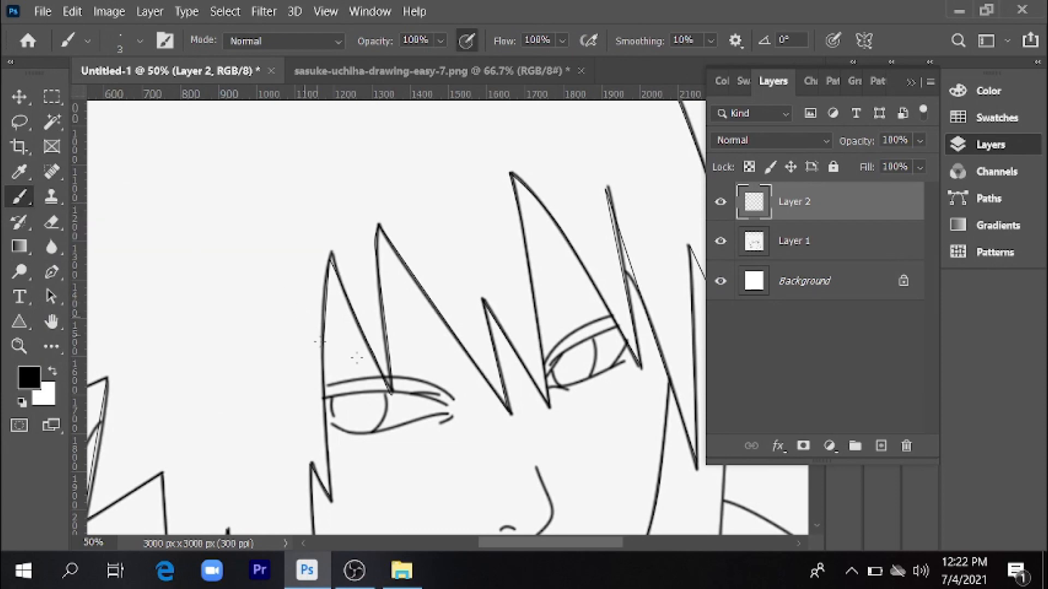
key(ctrl+plus)
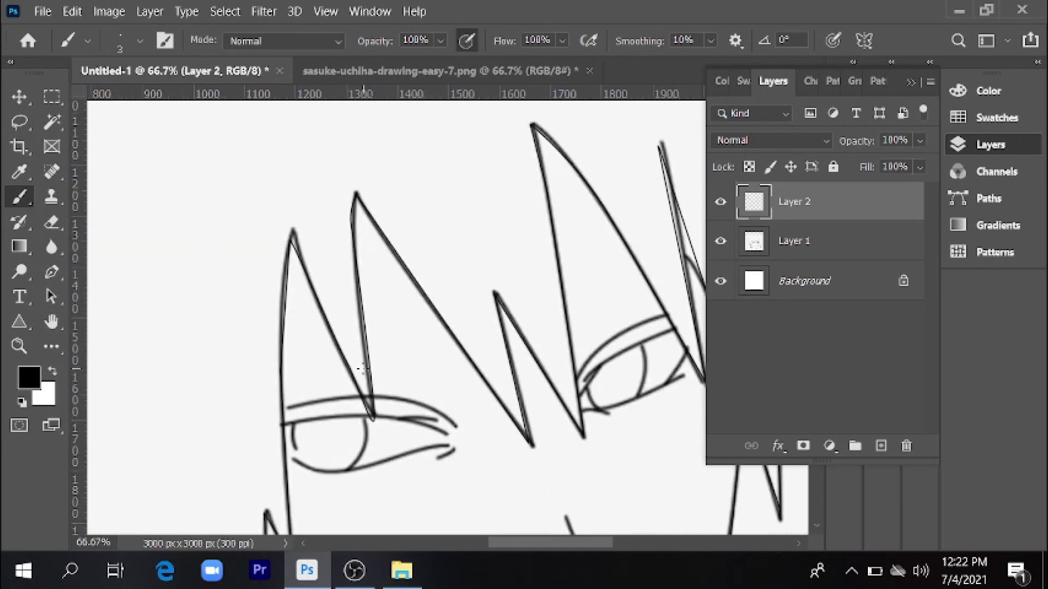
drag(456, 435, 435, 280)
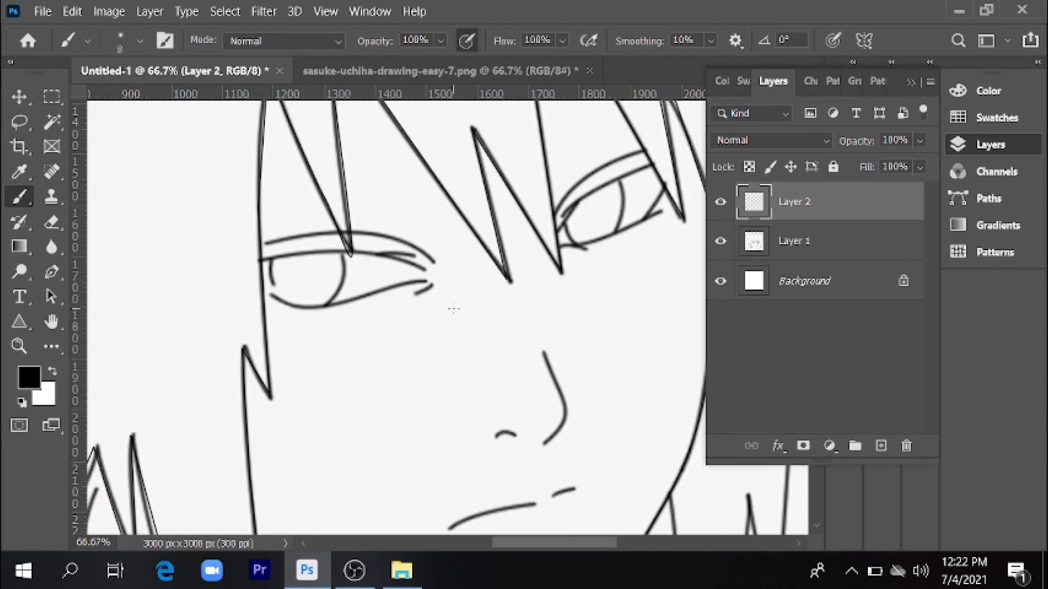
Step: Adjust the brush size to 9 px for inking the details of the left eye
key(bracketright)
key(bracketright)
key(bracketright)
key(bracketright)
key(bracketright)
key(bracketright)
key(bracketright)
key(bracketleft)
key(bracketleft)
key(bracketleft)
key(bracketleft)
key(bracketleft)
key(bracketleft)
key(bracketleft)
key(bracketright)
key(bracketright)
key(bracketleft)
key(bracketleft)
scroll(457, 316, up, 2)
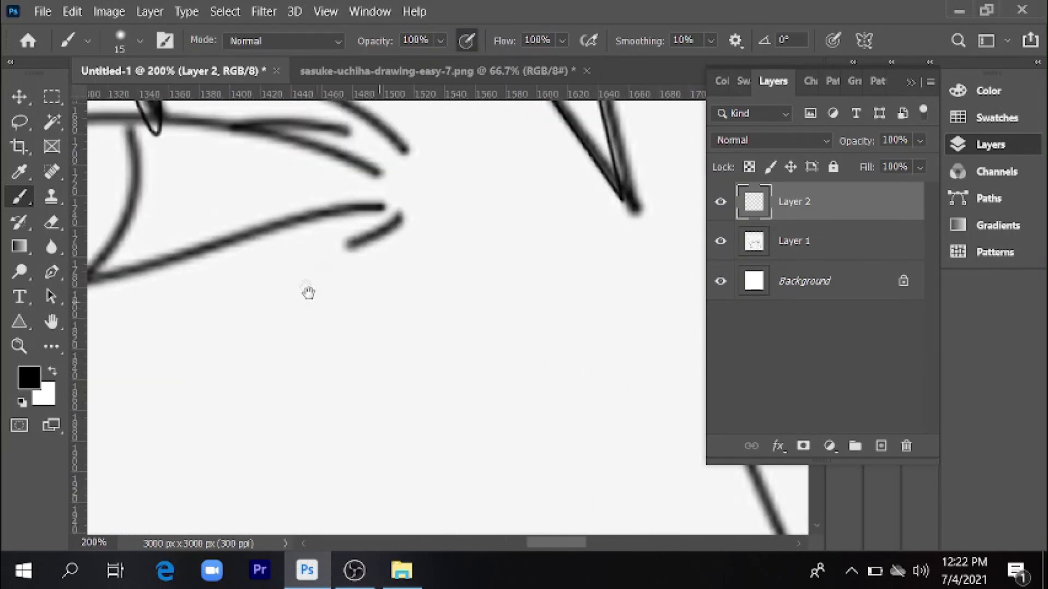
drag(418, 333, 529, 426)
drag(460, 383, 295, 306)
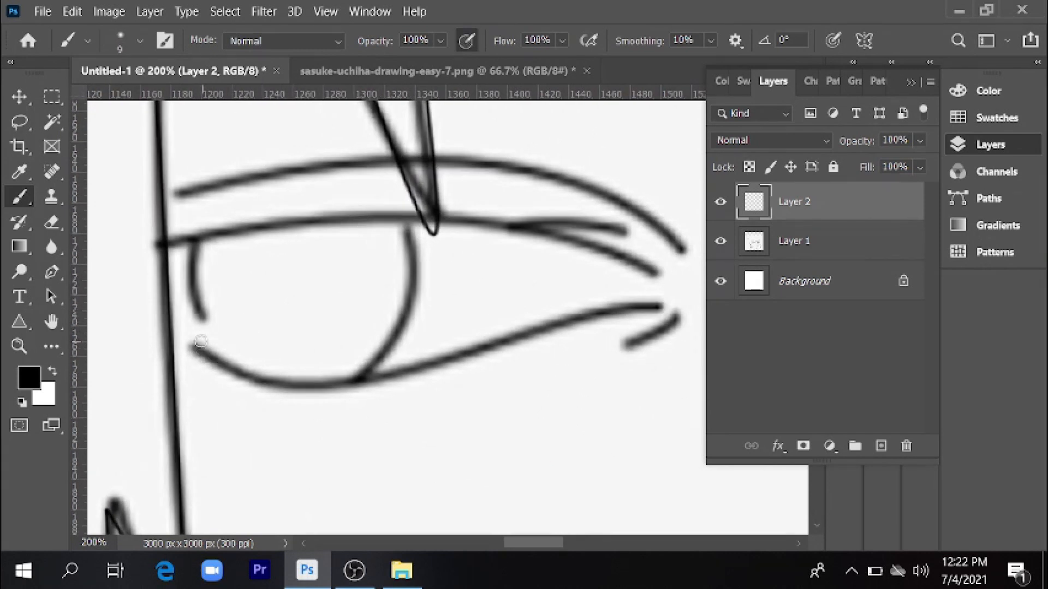
Step: Brush over the left eye's eyelid lines, iris curve and corner strokes
mouse_move(219, 371)
mouse_down()
mouse_move(333, 389)
mouse_move(412, 383)
mouse_move(612, 307)
mouse_move(658, 304)
mouse_up()
key(ctrl+minus)
mouse_move(314, 279)
mouse_down()
mouse_move(425, 325)
mouse_move(407, 347)
mouse_up()
mouse_move(443, 267)
mouse_down()
mouse_move(509, 279)
mouse_move(402, 238)
mouse_move(313, 255)
mouse_up()
mouse_move(601, 379)
mouse_down()
mouse_move(288, 315)
mouse_move(340, 241)
mouse_up()
mouse_move(466, 280)
mouse_down()
mouse_move(479, 322)
mouse_move(465, 418)
mouse_move(395, 407)
mouse_up()
Step: Brush over the mouth and nose lines by hand
scroll(396, 415, down, 3)
drag(329, 398, 512, 337)
drag(662, 109, 538, 390)
Step: Brush over the right eye's upper lid lines, iris curve, lower lid and corner
mouse_move(362, 300)
mouse_down()
mouse_move(422, 237)
mouse_move(495, 208)
mouse_up()
mouse_move(505, 228)
mouse_down()
mouse_move(434, 256)
mouse_move(360, 321)
mouse_up()
drag(454, 251, 456, 281)
drag(394, 345, 521, 297)
drag(527, 261, 506, 290)
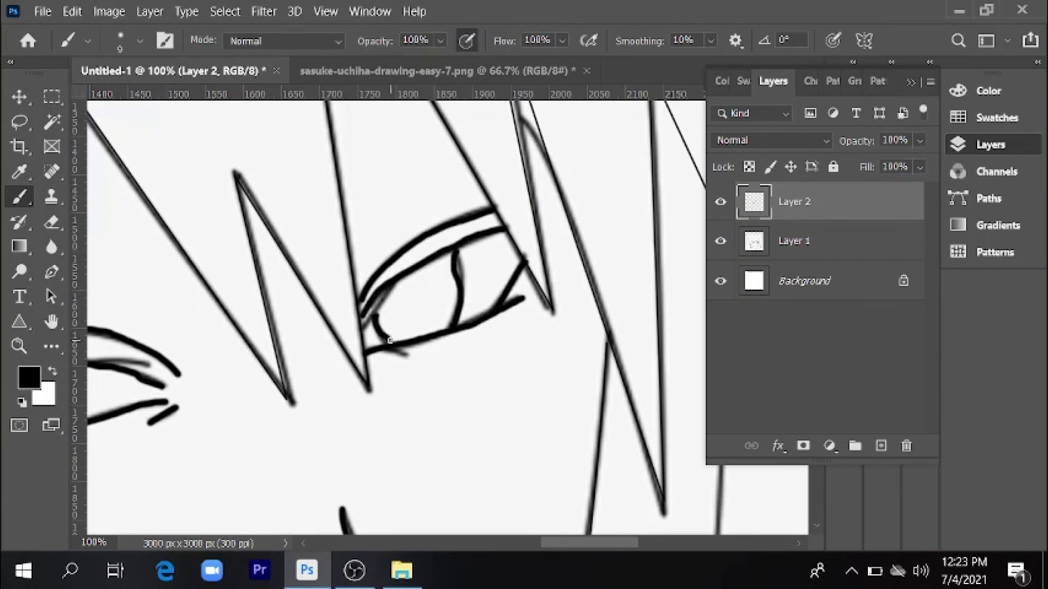
Step: Enlarge the brush to 25 px and paint a pupil dot in each eye
drag(280, 343, 447, 245)
key(])
key(])
key(])
key(])
click(145, 298)
drag(577, 199, 453, 288)
click(455, 289)
Step: Review the full drawing and toggle Layer 1 off and on to check the inked face and hair
key(ctrl+minus)
key(ctrl+minus)
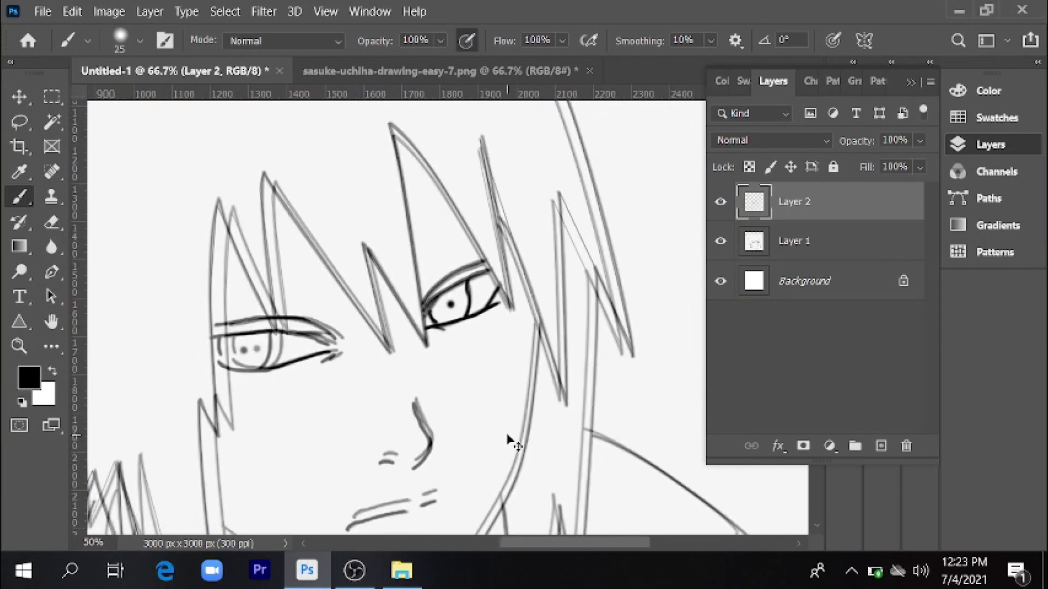
key(ctrl+minus)
key(ctrl+minus)
key(ctrl+minus)
key(ctrl+minus)
key(ctrl+minus)
key(ctrl+plus)
key(ctrl+plus)
key(ctrl+minus)
click(721, 242)
click(720, 242)
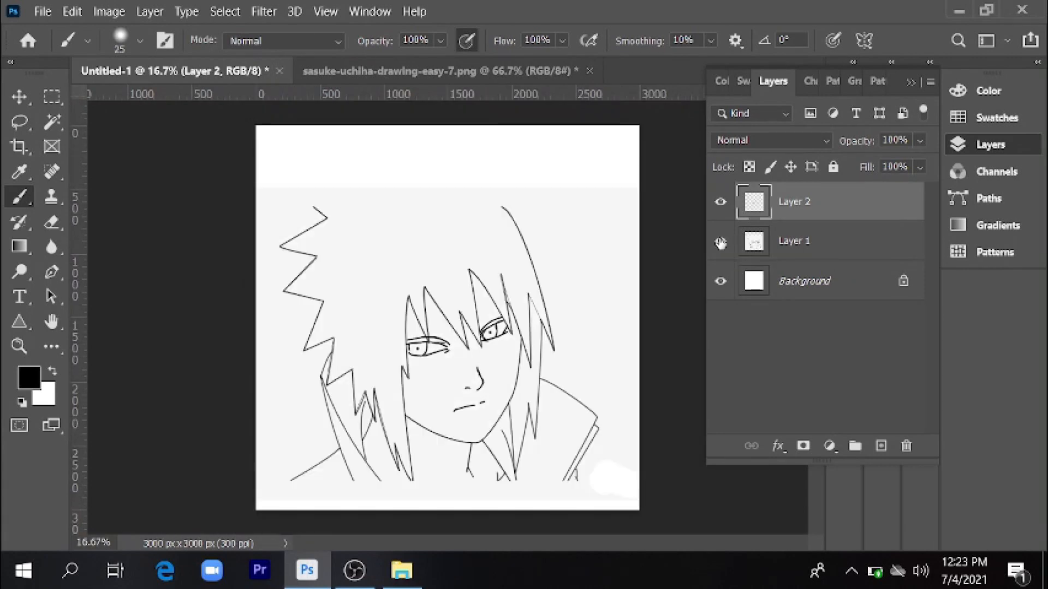
key(ctrl+plus)
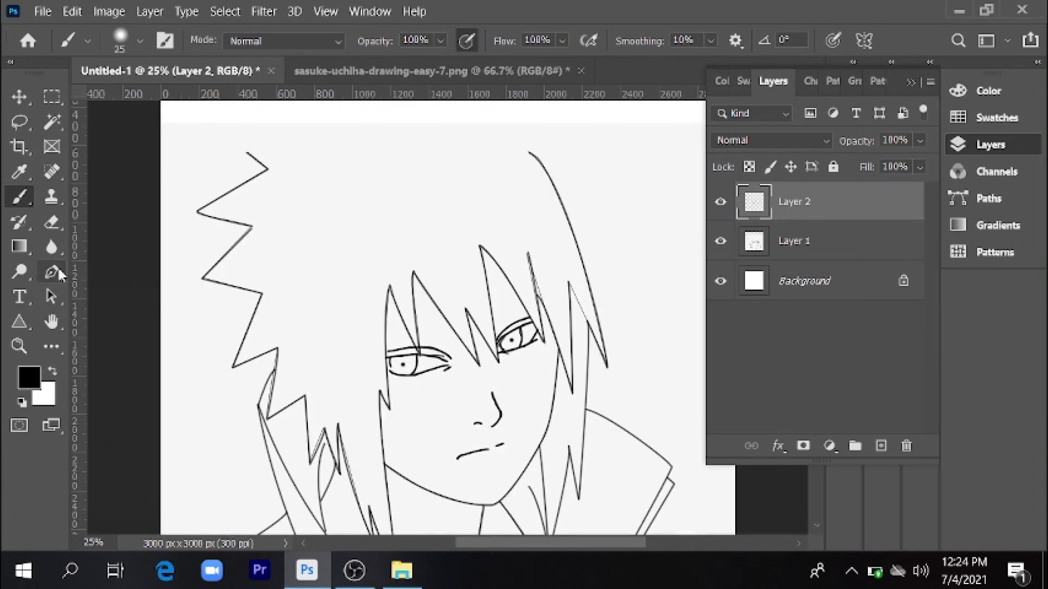
Step: Draw the missing jagged outline of spikes across the top of the hair with the Pen tool, joining the left spikes to the right hair edge
click(52, 272)
click(247, 153)
click(316, 150)
click(313, 127)
click(382, 136)
click(410, 115)
click(466, 138)
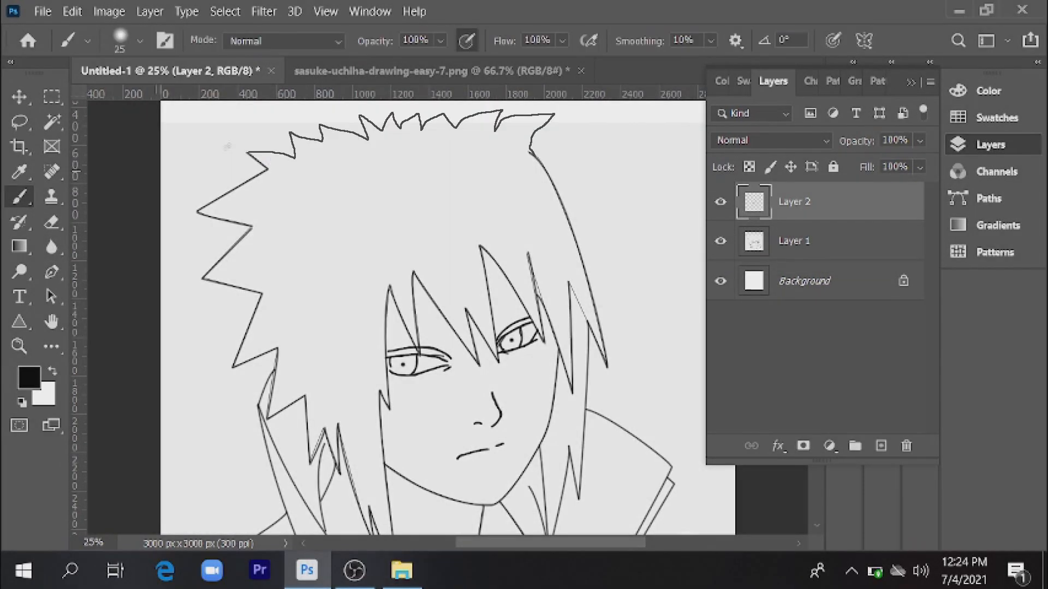